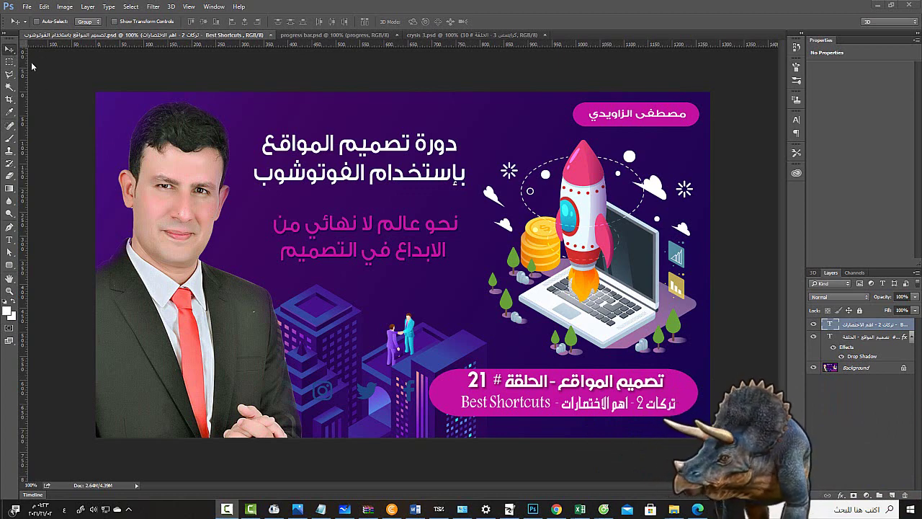
Create a new document named 'shortcuts' at 1200 × 1200 px, 72 ppi, white background.
left_click(26, 7)
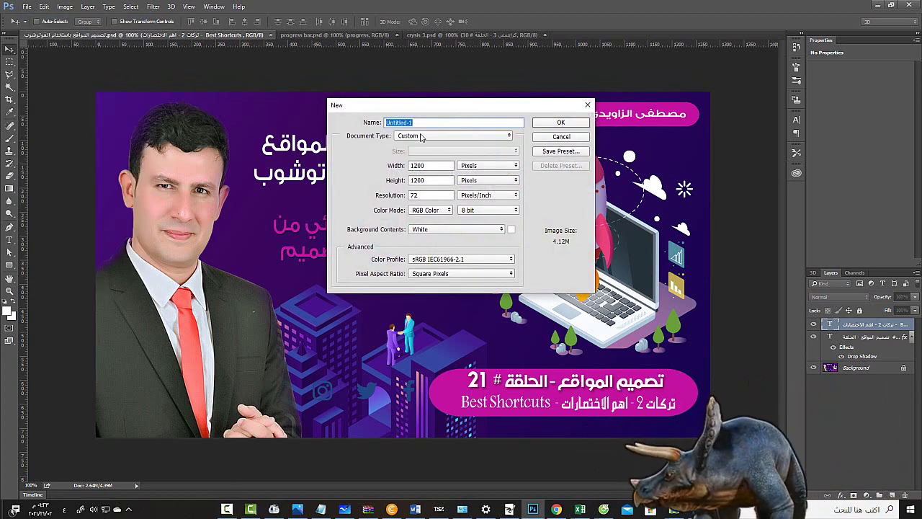
type("ساحفف")
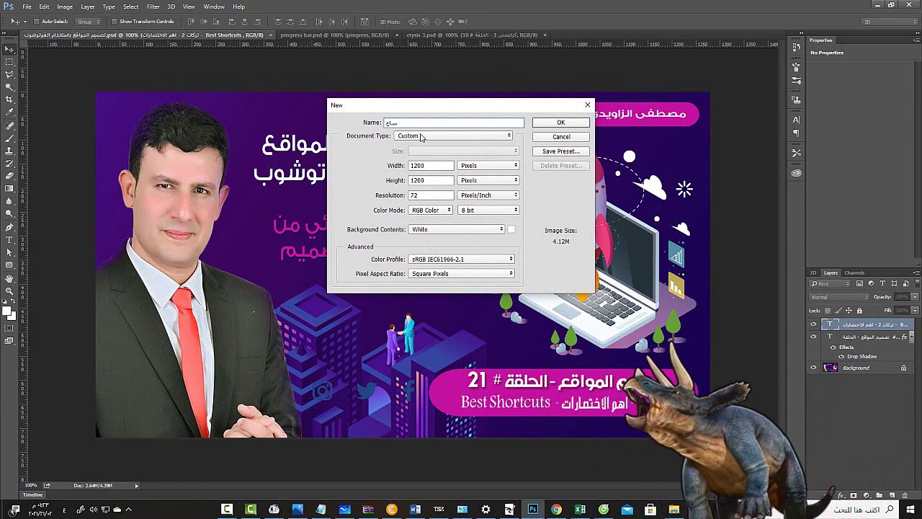
key("BackSpace")
key("BackSpace")
key("BackSpace")
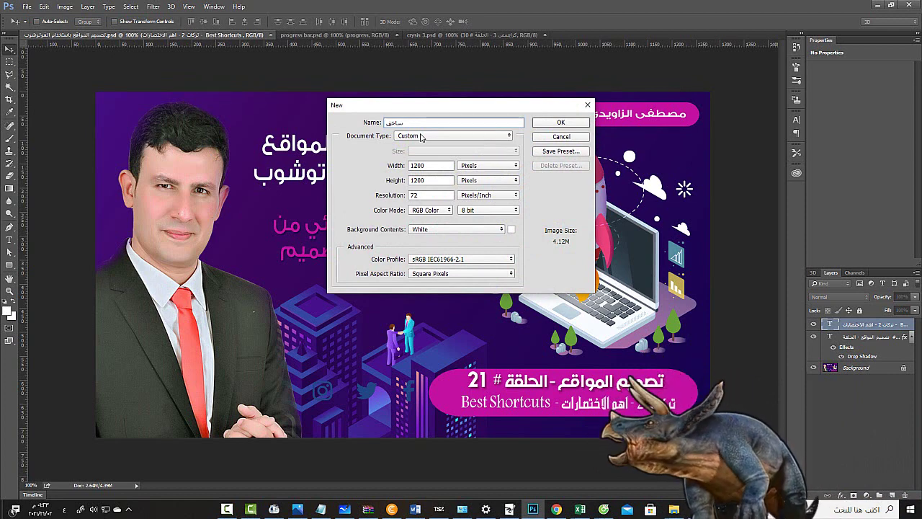
key("alt+shift")
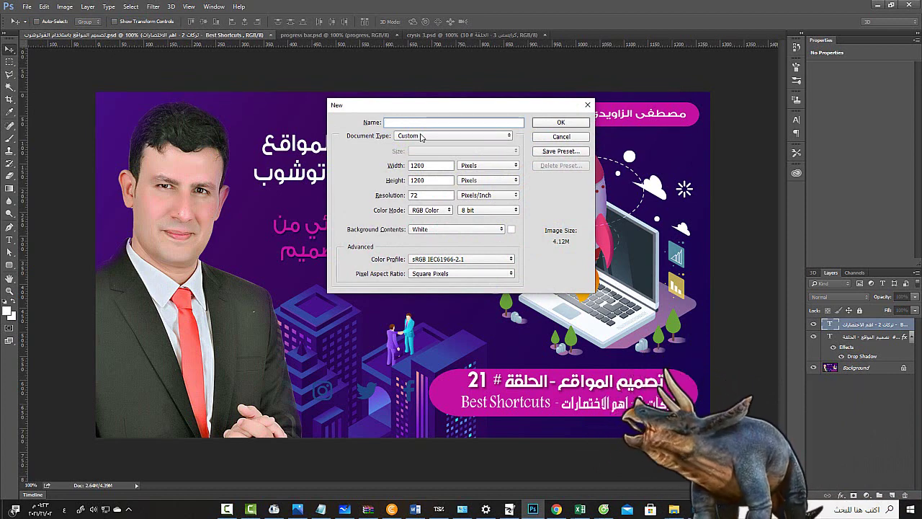
type("short")
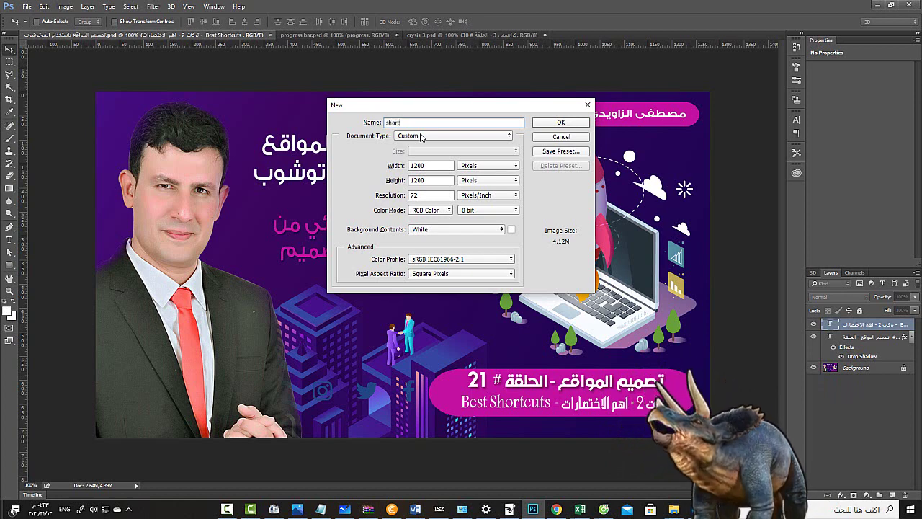
type("cuts")
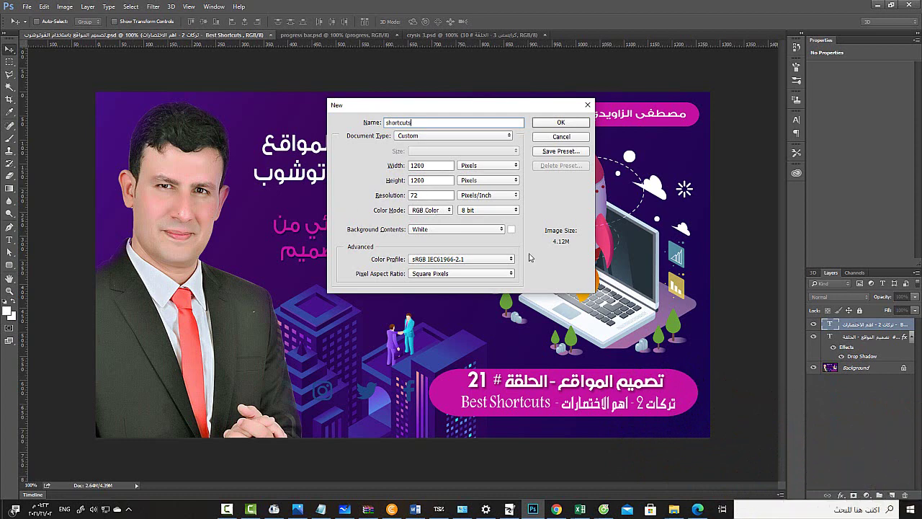
left_click(576, 125)
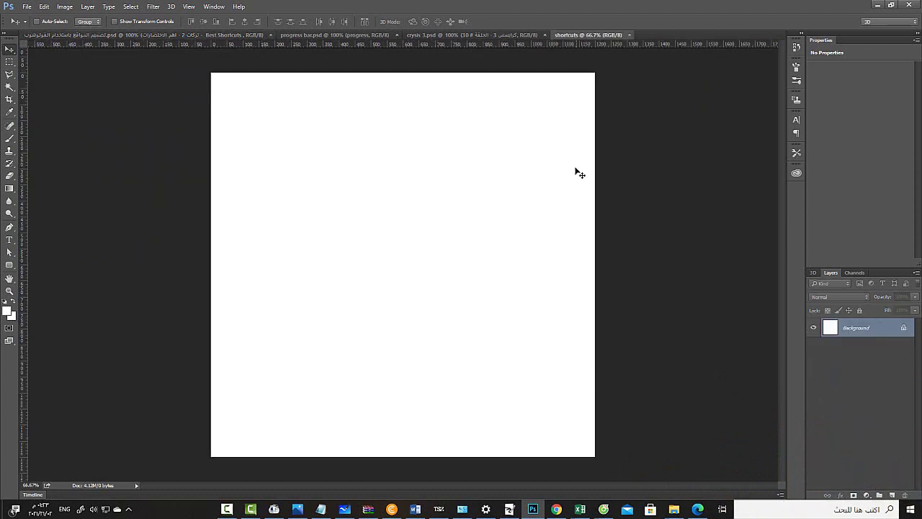
Draw a rectangle near the canvas top-left and fill it with magenta.
left_click(10, 127)
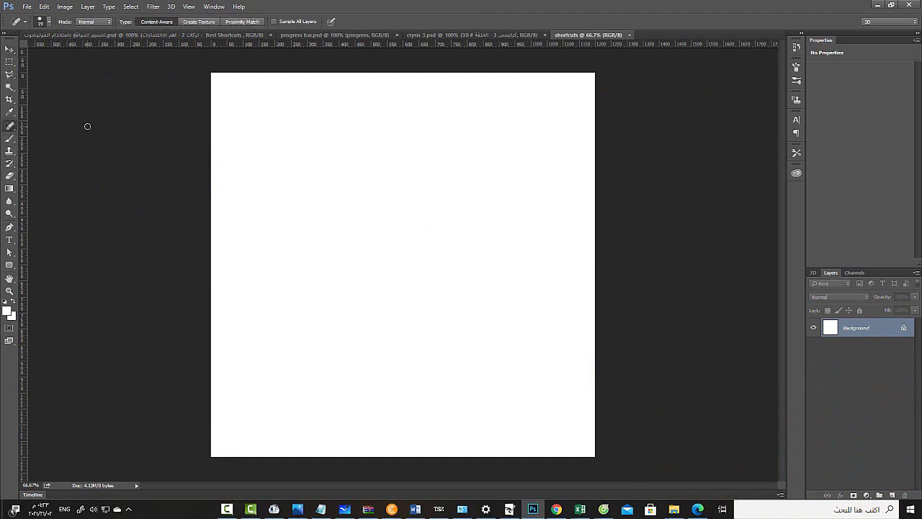
key("v")
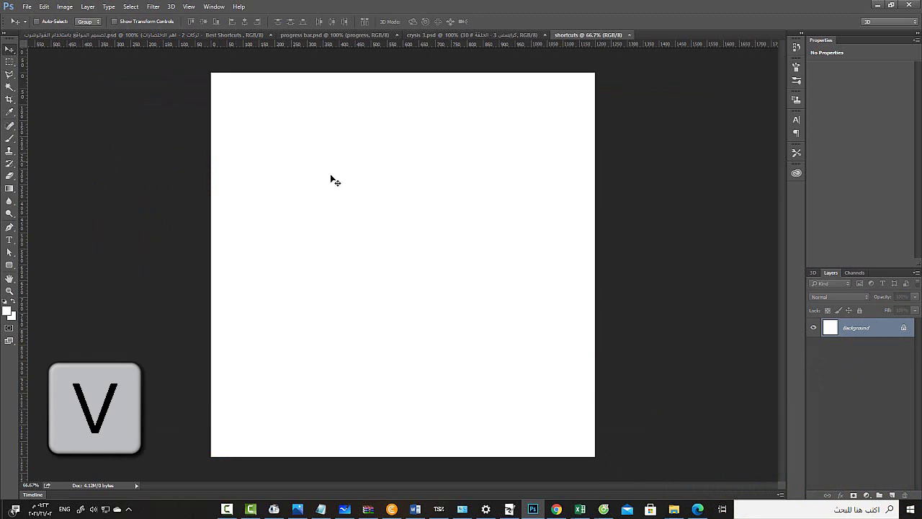
right_click(12, 264)
left_click(51, 266)
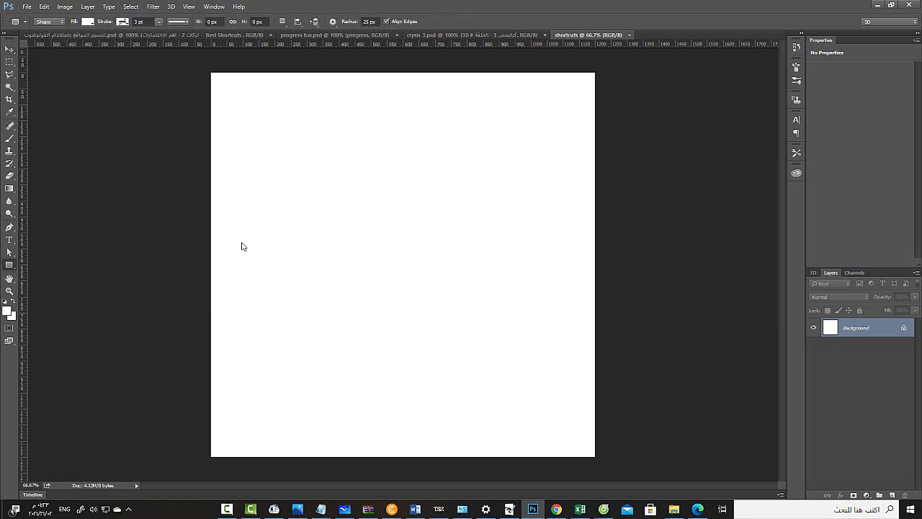
left_click_drag(259, 95, 371, 160)
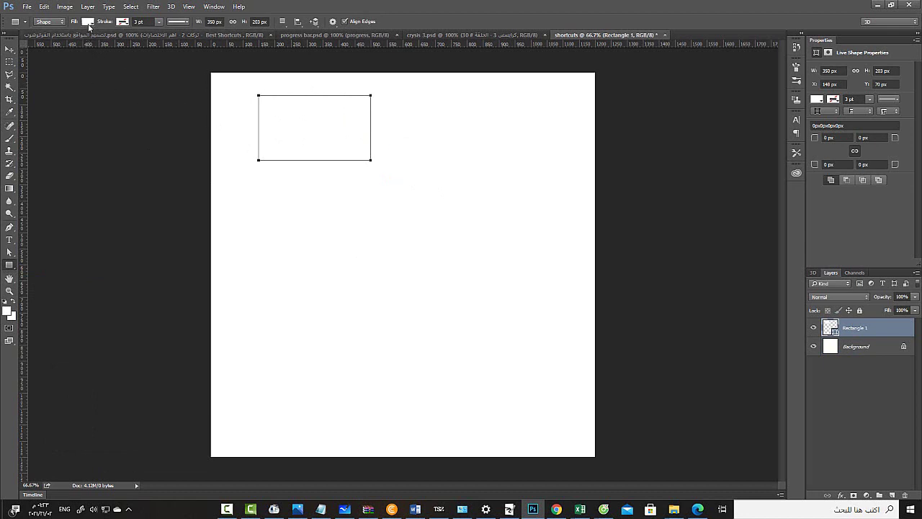
left_click(87, 22)
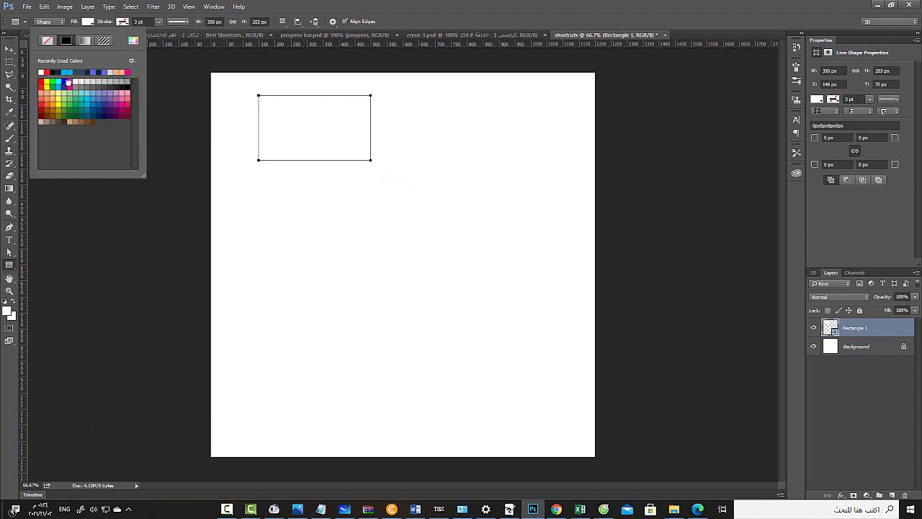
left_click(68, 83)
left_click(489, 8)
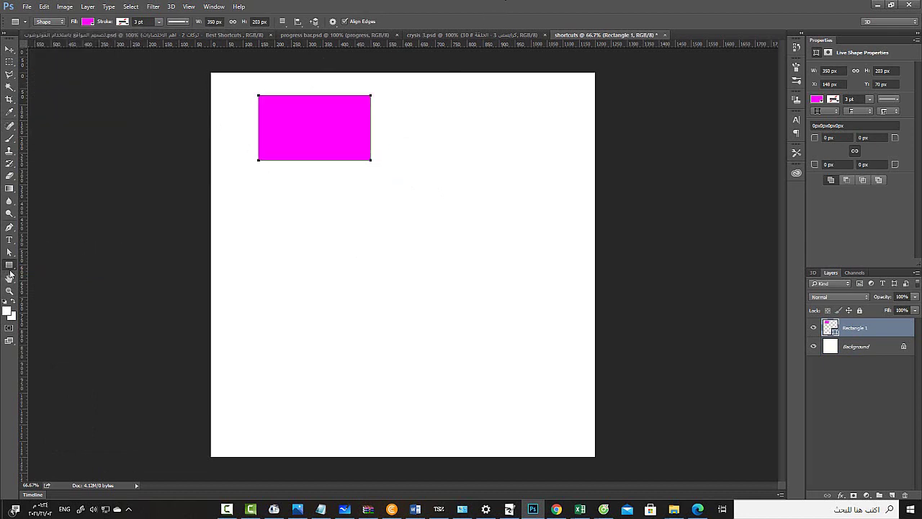
Nudge the magenta rectangle right and down to X 243, Y 110.
key("v")
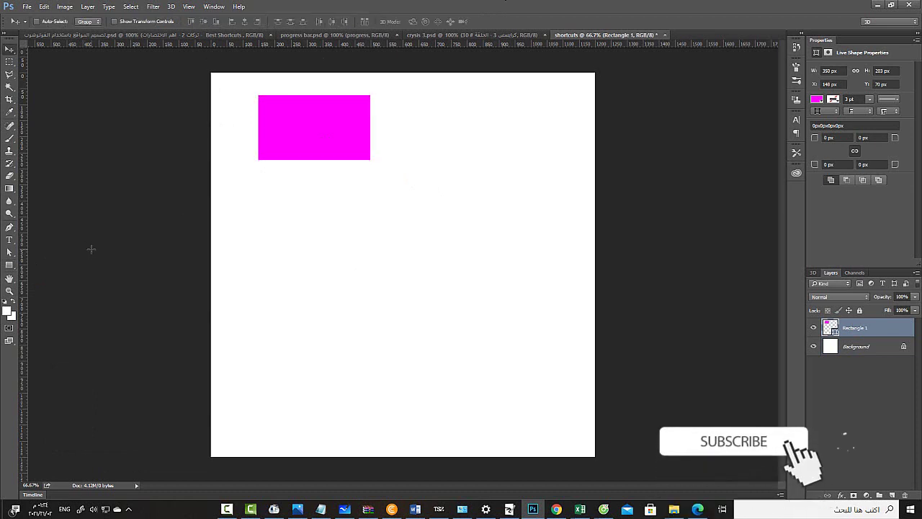
key("Right")
key("Right")
key("Right")
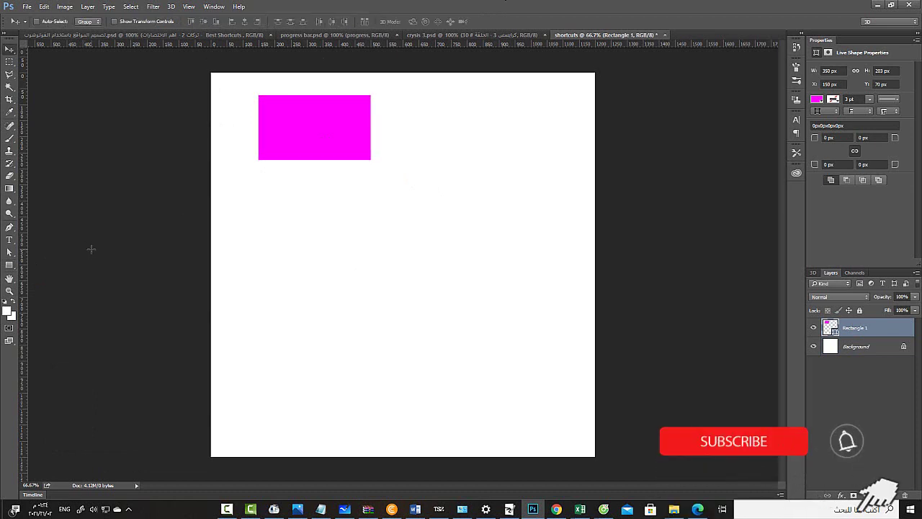
key("Down")
key("Down")
key("Down")
key("Down")
key("Down")
key("Down")
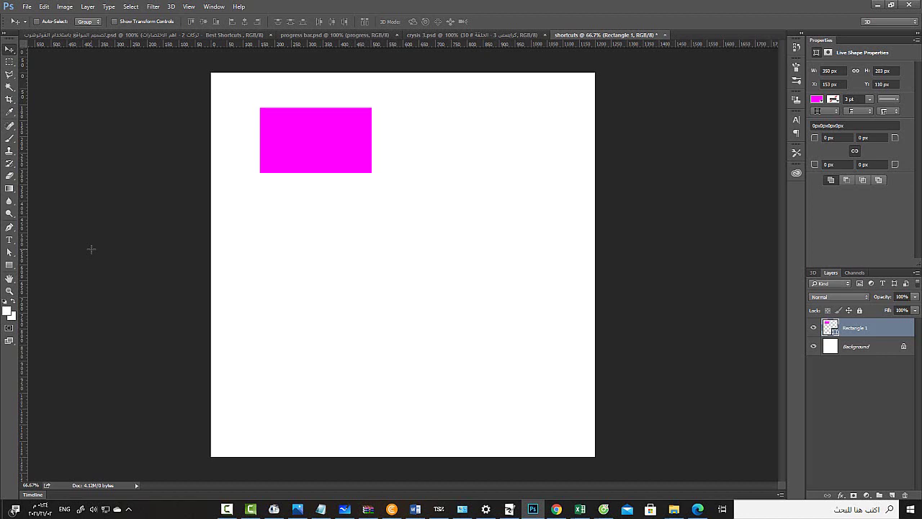
key("shift+Right")
key("shift+Right")
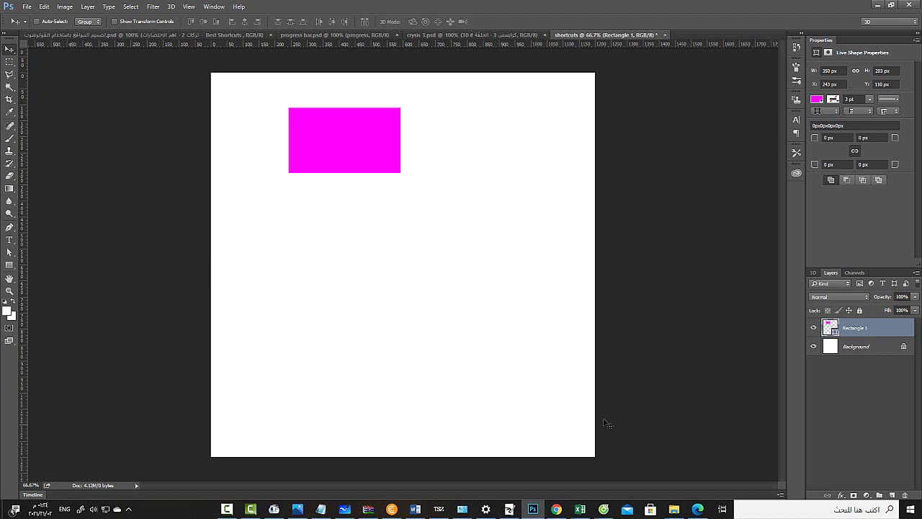
Drag a Rectangular Marquee selection mid-canvas, below the magenta rectangle.
left_click(231, 511)
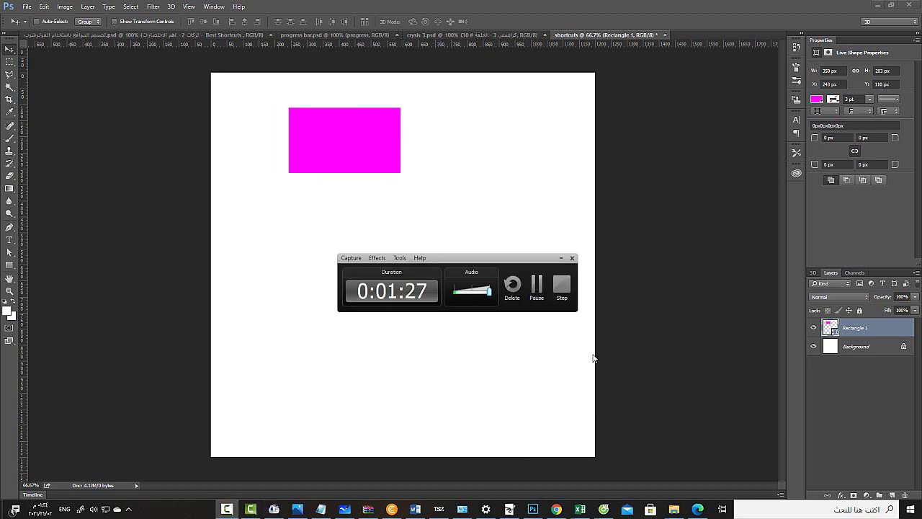
left_click(537, 290)
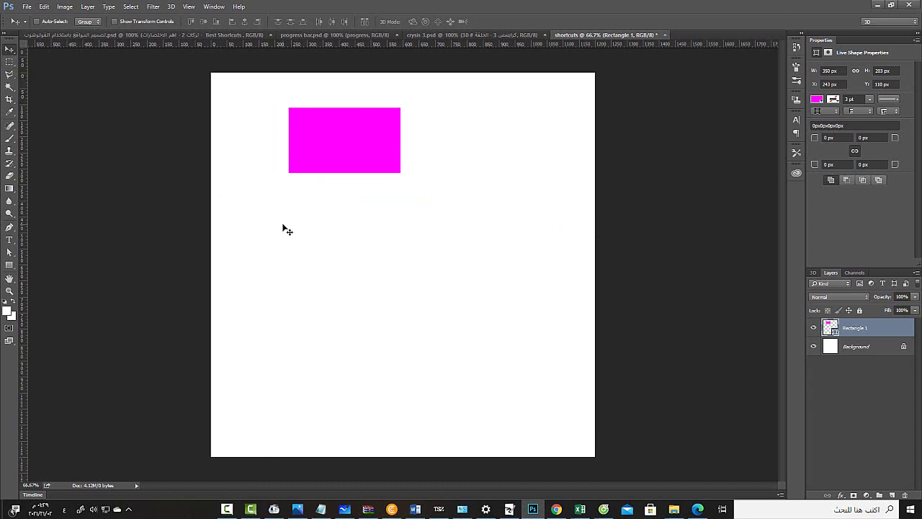
key("m")
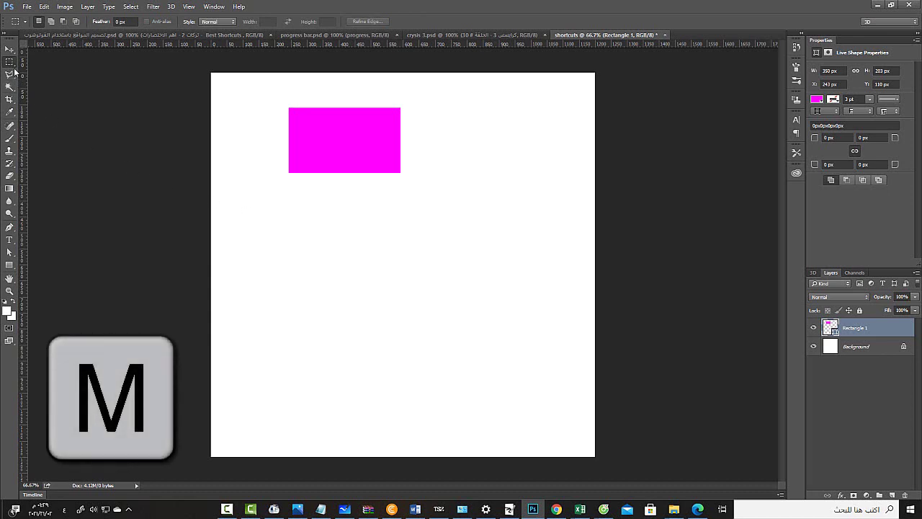
left_click(431, 292)
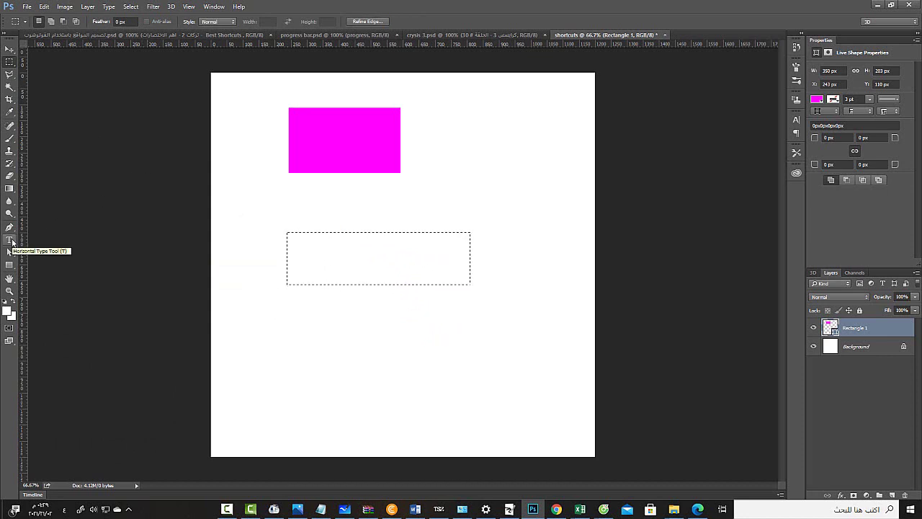
Type the black (000000) Arabic heading 'اداة الكتابة' below the magenta rectangle, fitted inside the canvas.
key("t")
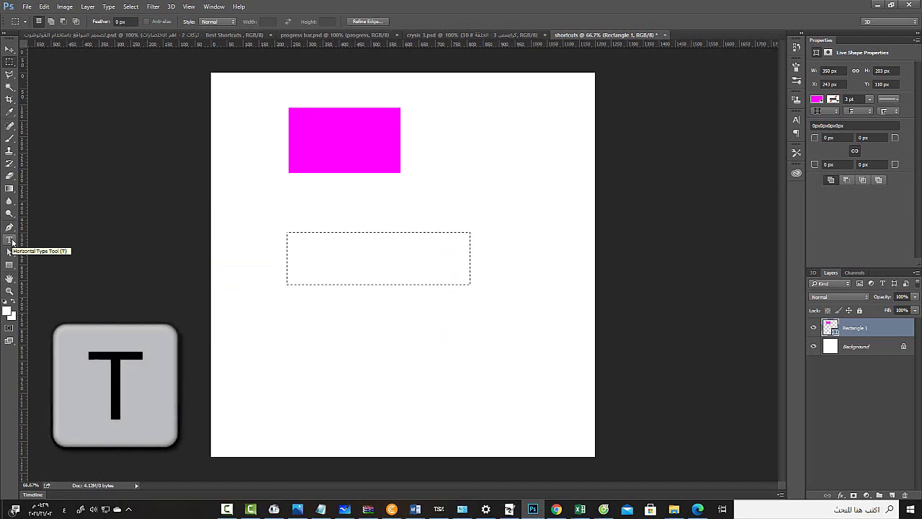
left_click(11, 242)
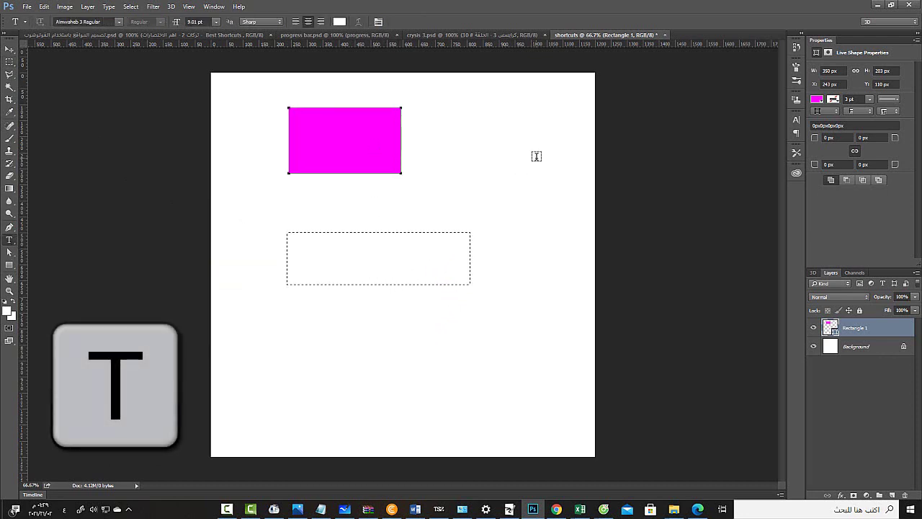
left_click(464, 371)
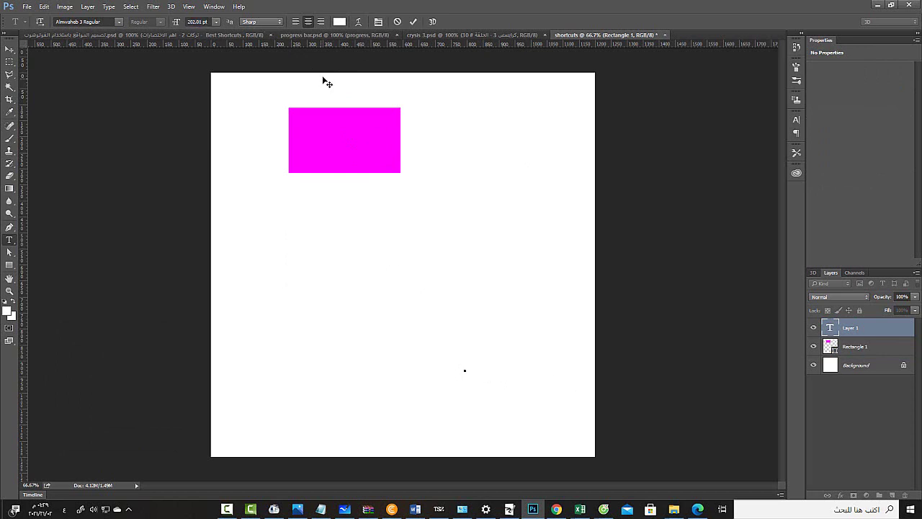
left_click(338, 21)
type("000000")
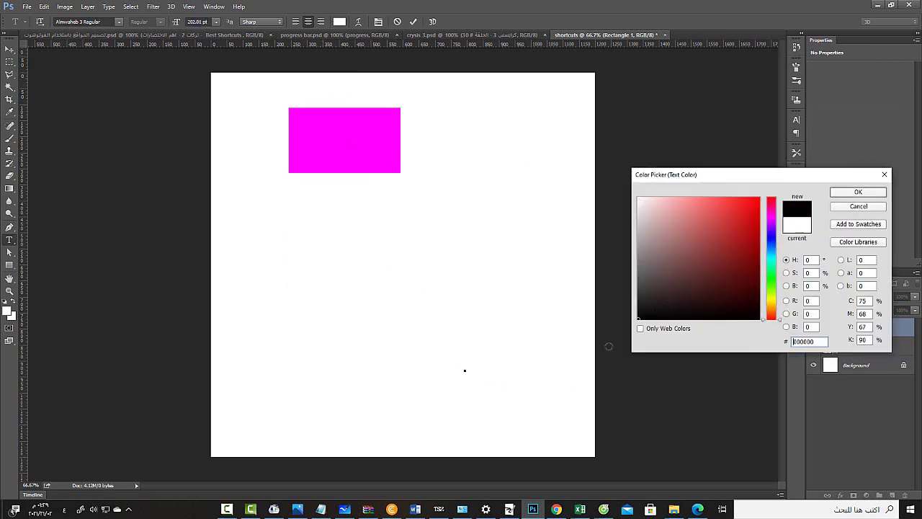
left_click(858, 192)
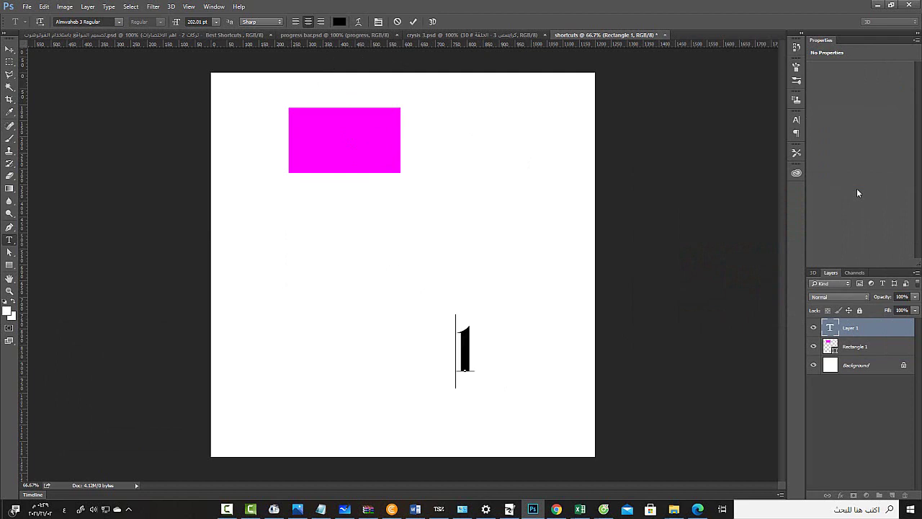
type("د")
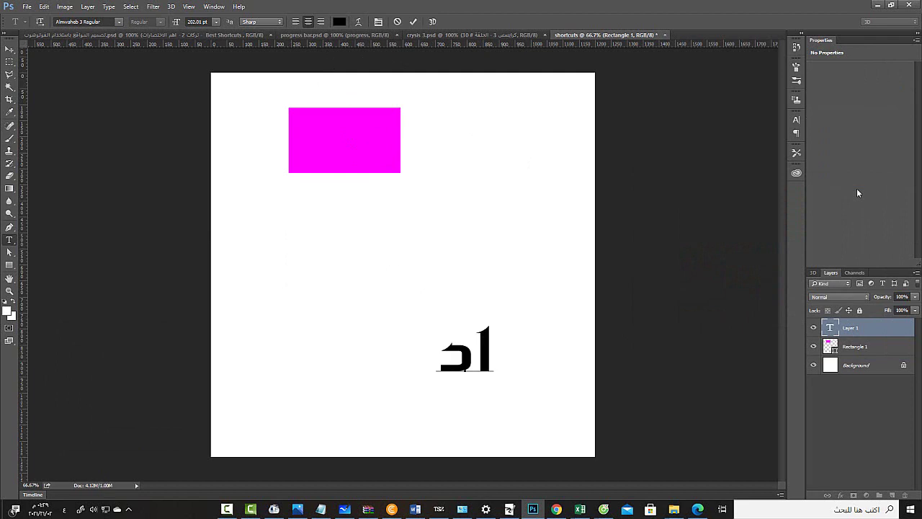
type("اة الكت")
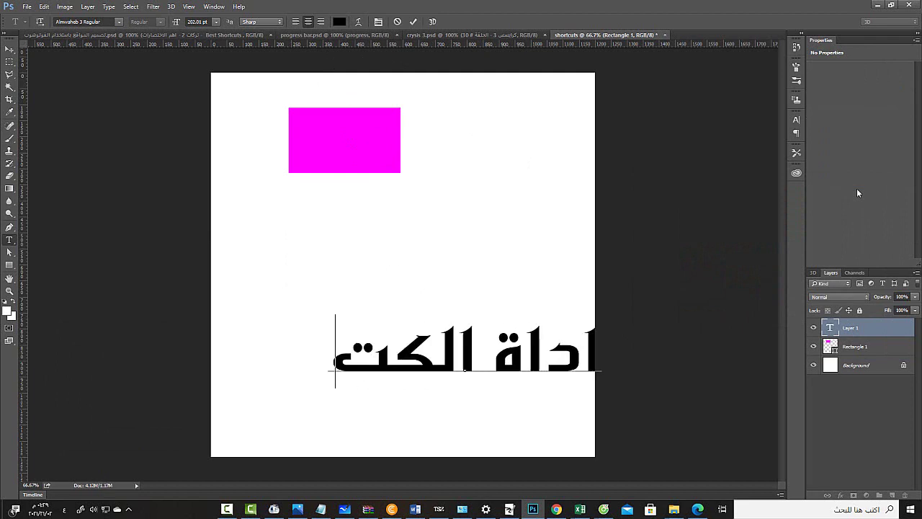
type("ابة")
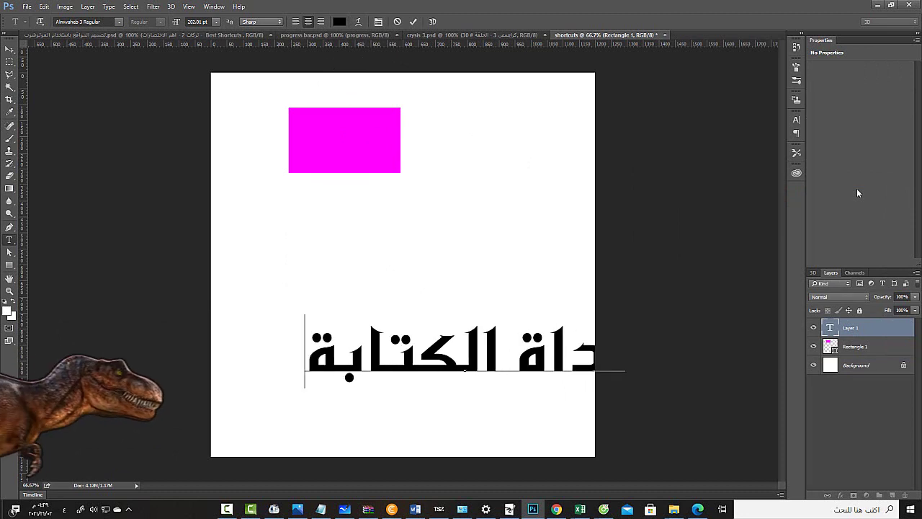
left_click(9, 48)
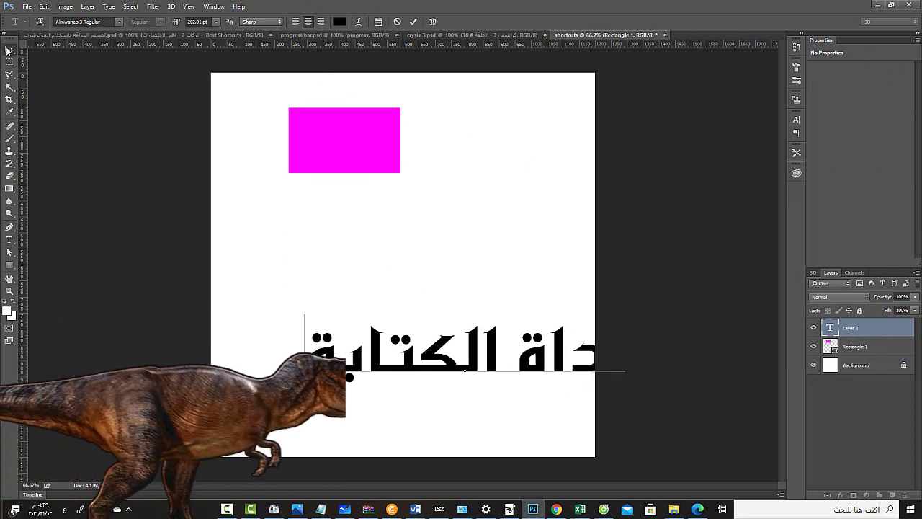
mouse_move(475, 344)
left_mouse_down()
mouse_move(407, 342)
mouse_move(406, 331)
left_mouse_up()
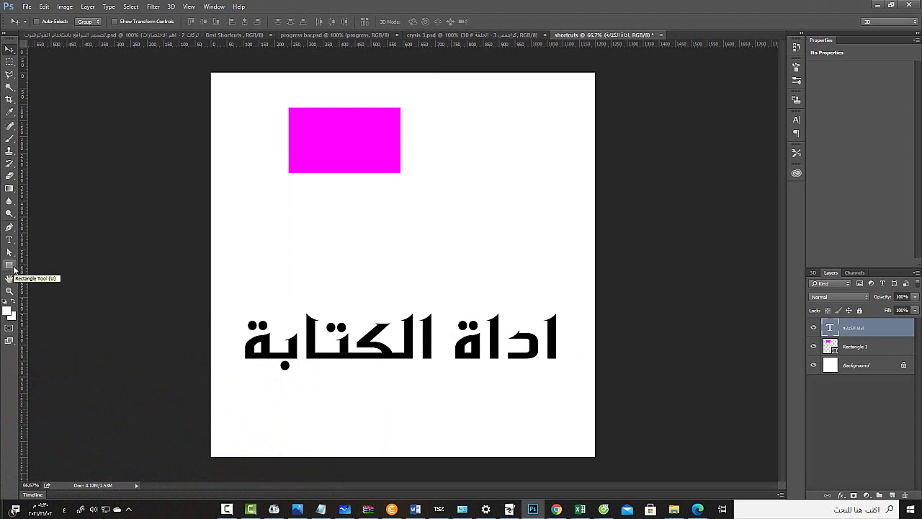
Draw a light-blue 530 × 212 px rounded rectangle with 25 px corners below the magenta rectangle.
key("u")
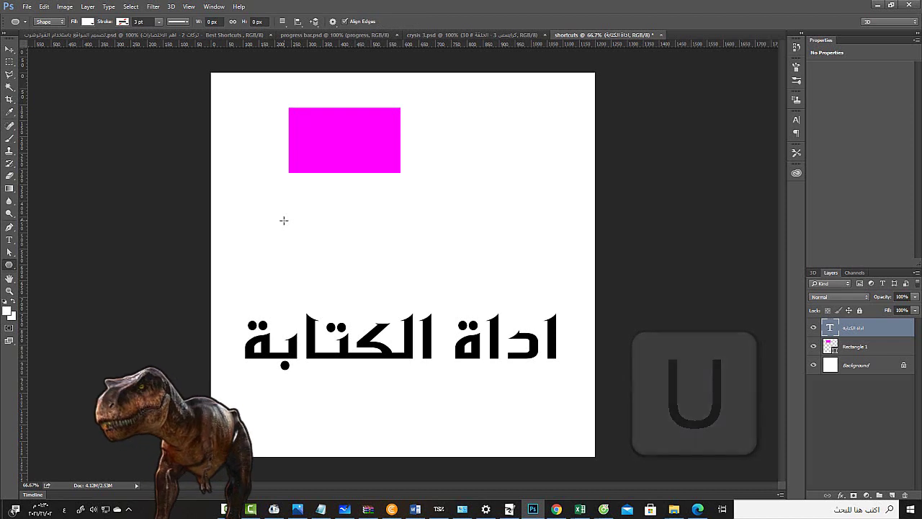
key("shift+u")
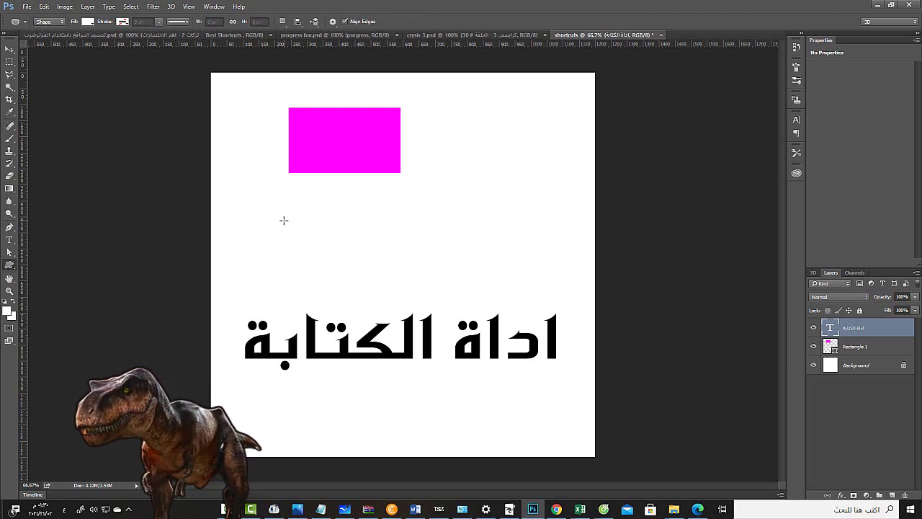
key("shift+u")
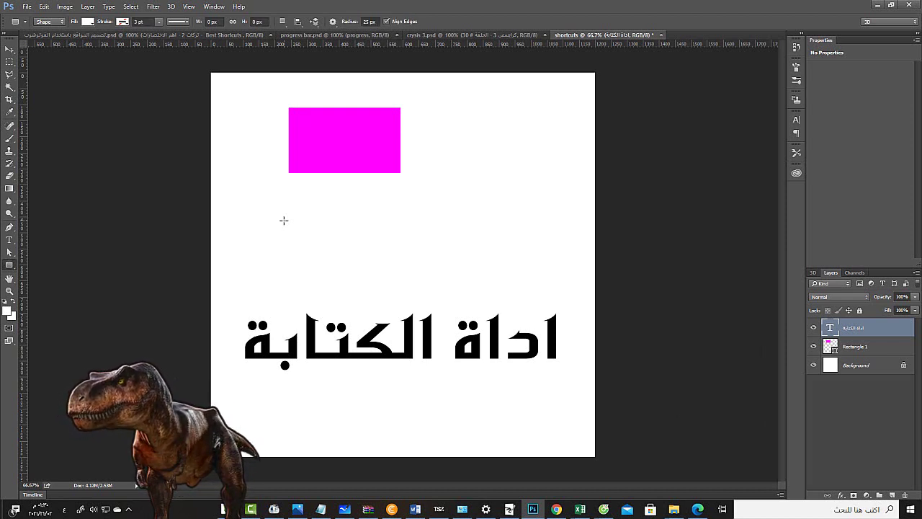
mouse_move(286, 213)
left_mouse_down()
mouse_move(309, 246)
mouse_move(456, 281)
left_mouse_up()
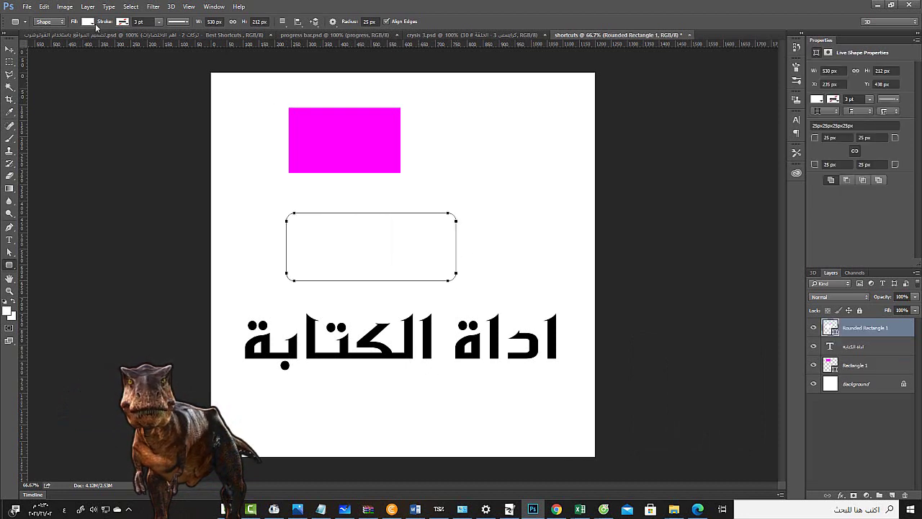
left_click(88, 23)
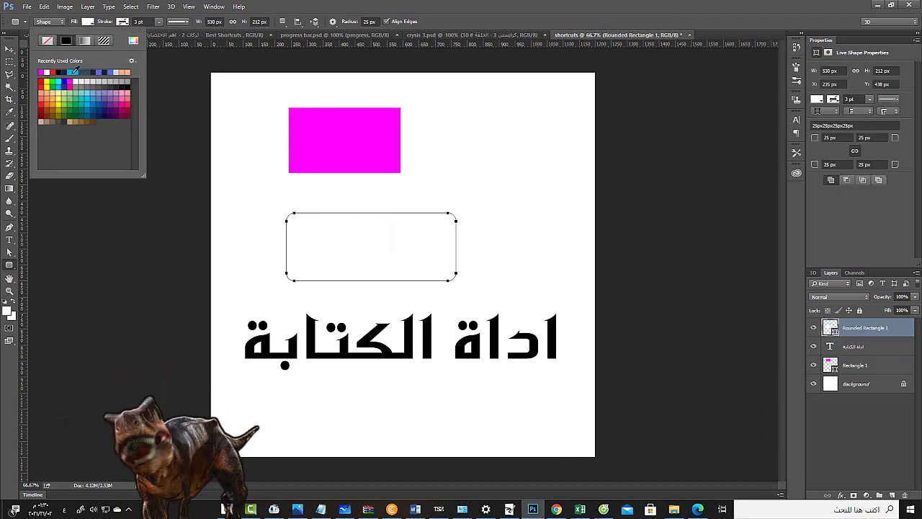
left_click(73, 72)
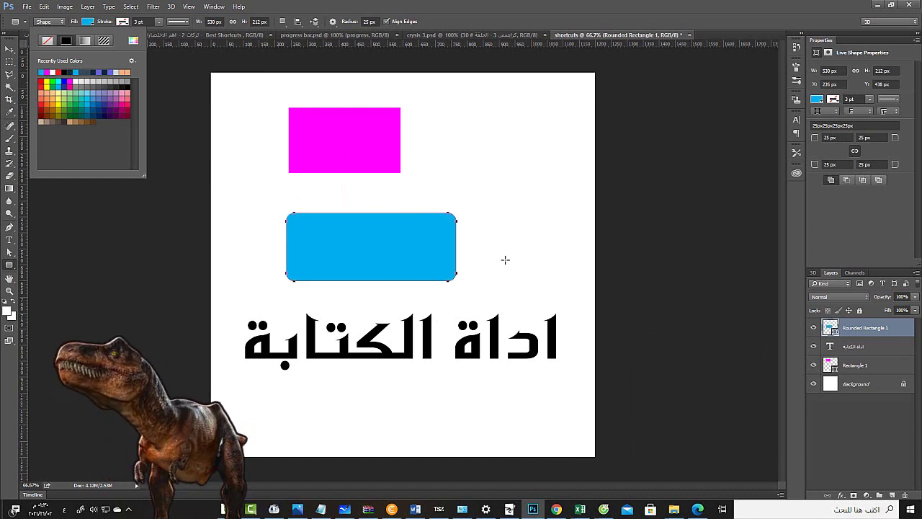
left_click(577, 4)
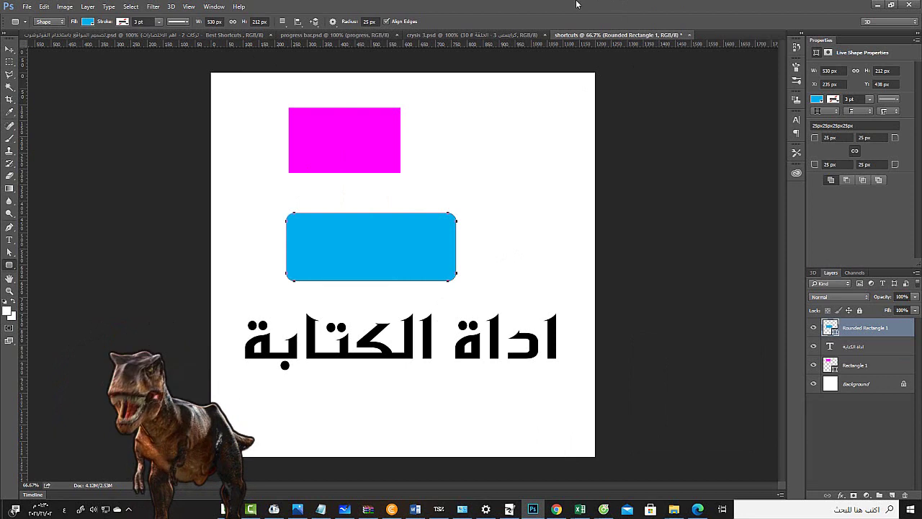
key("ctrl+plus")
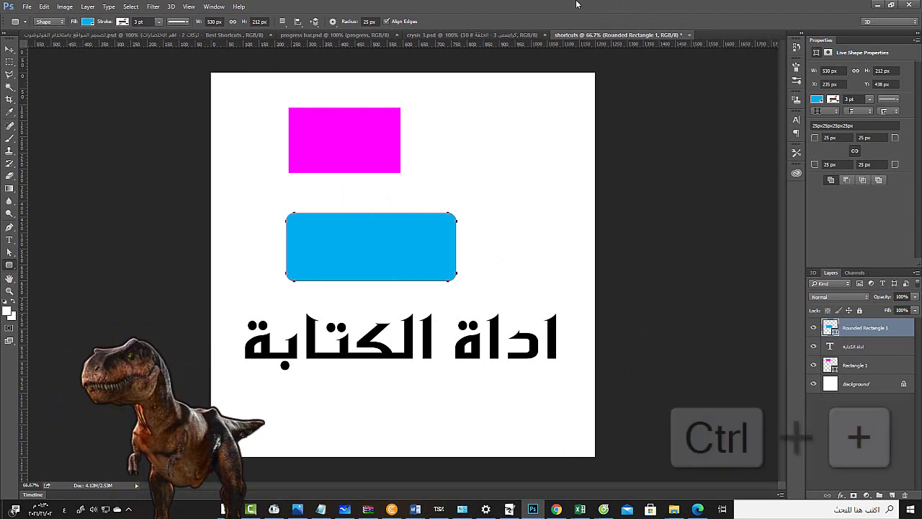
key("ctrl+plus")
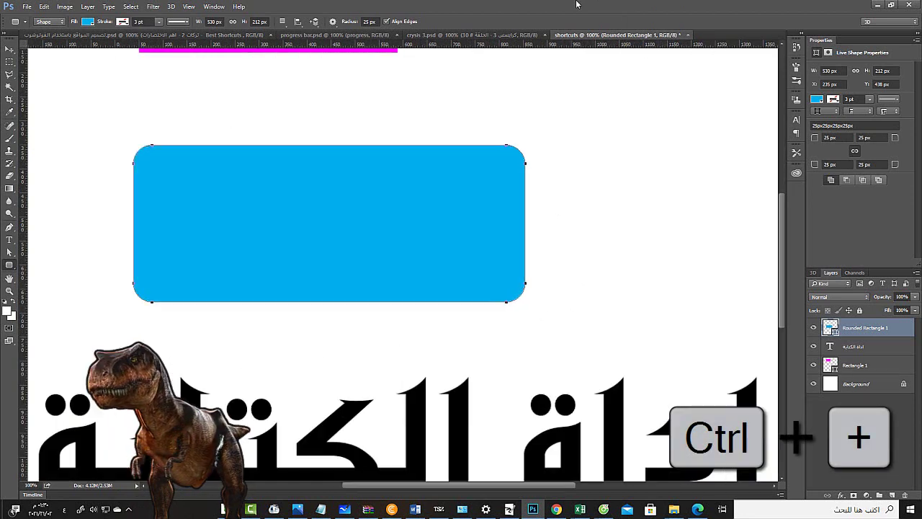
key("ctrl+minus")
key("ctrl+minus")
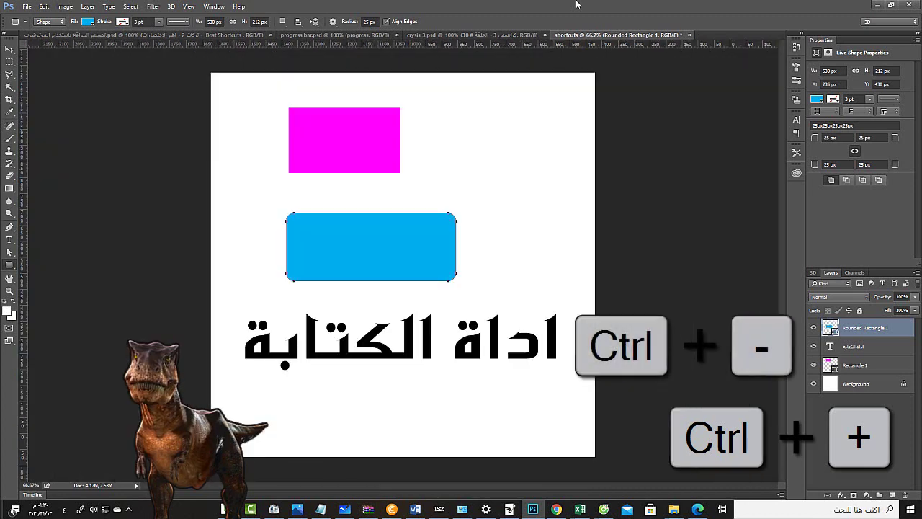
key("ctrl+minus")
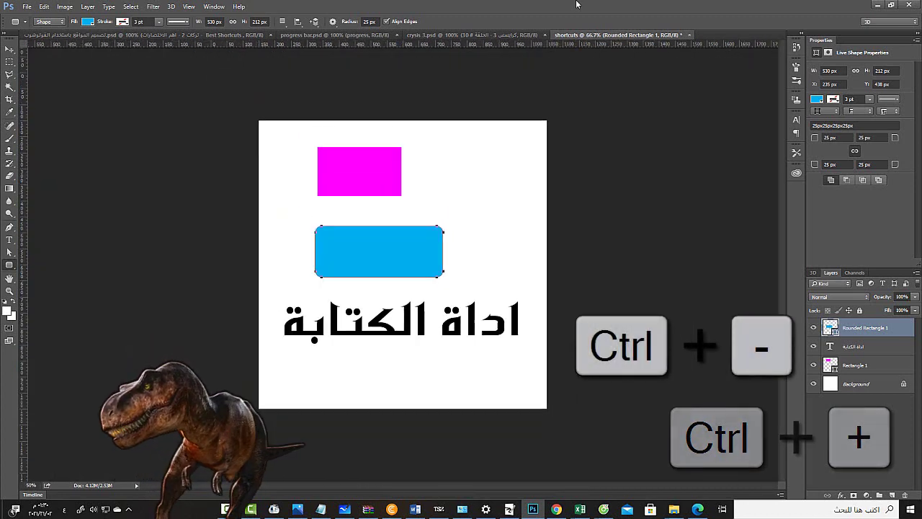
key("ctrl+minus")
key("ctrl+plus")
key("ctrl+plus")
key("ctrl+plus")
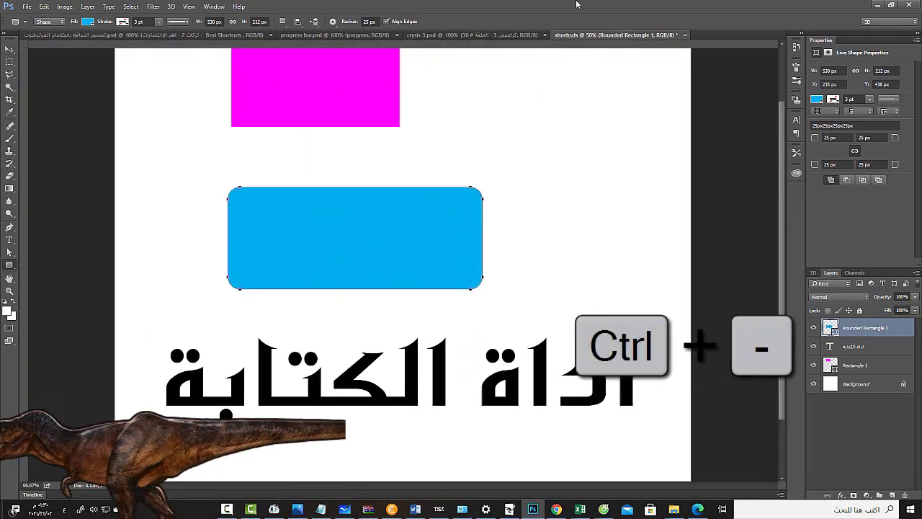
key("ctrl+minus")
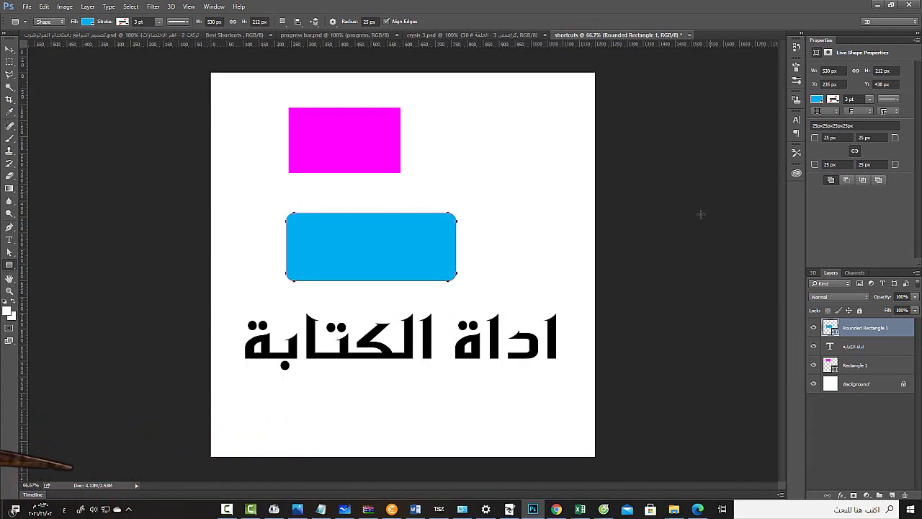
key("ctrl+a")
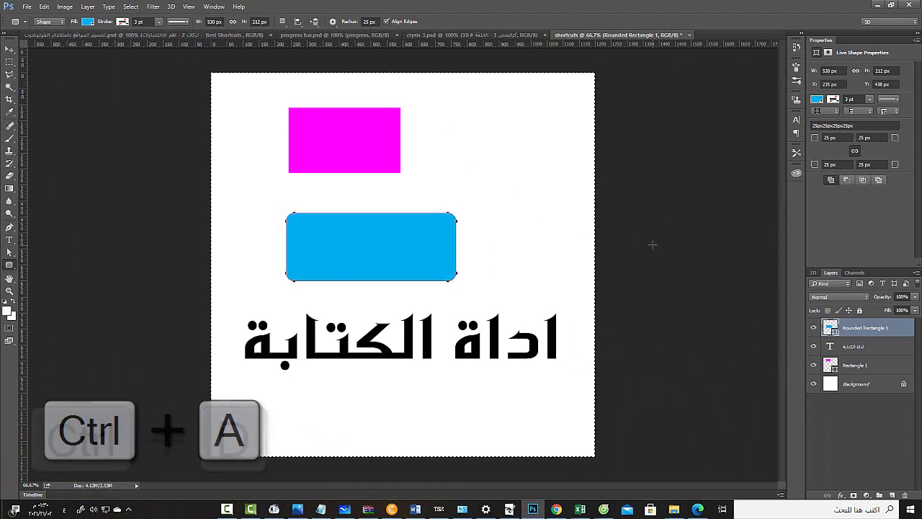
key("ctrl+d")
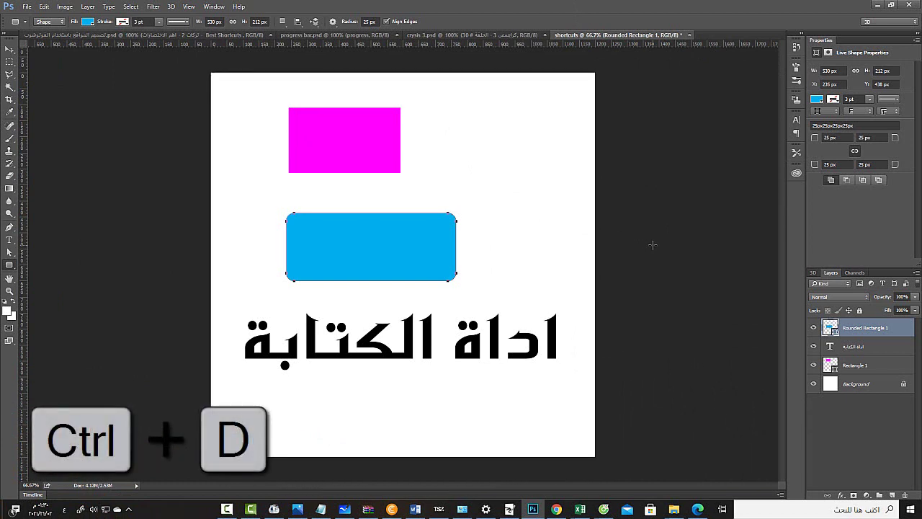
Hide extras with Ctrl+H so the blue rounded rectangle shows without its path outline.
key("ctrl+a")
key("ctrl+d")
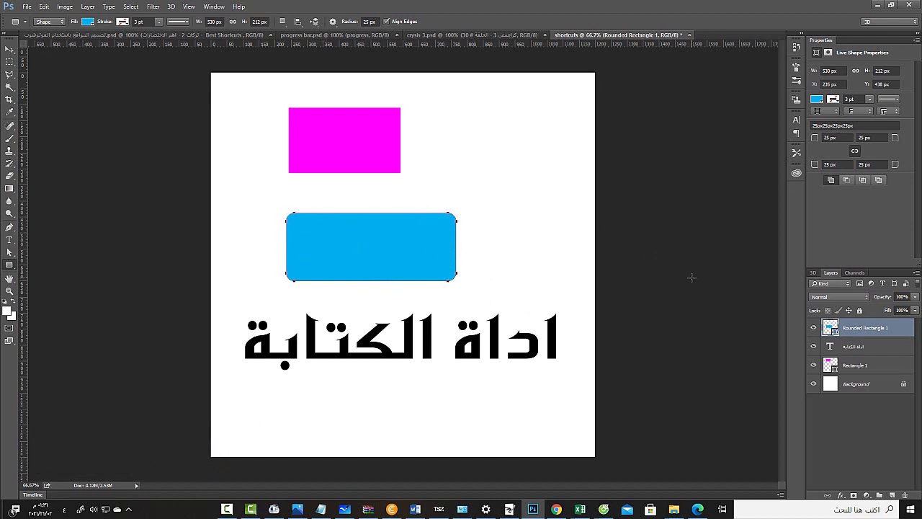
key("ctrl+h")
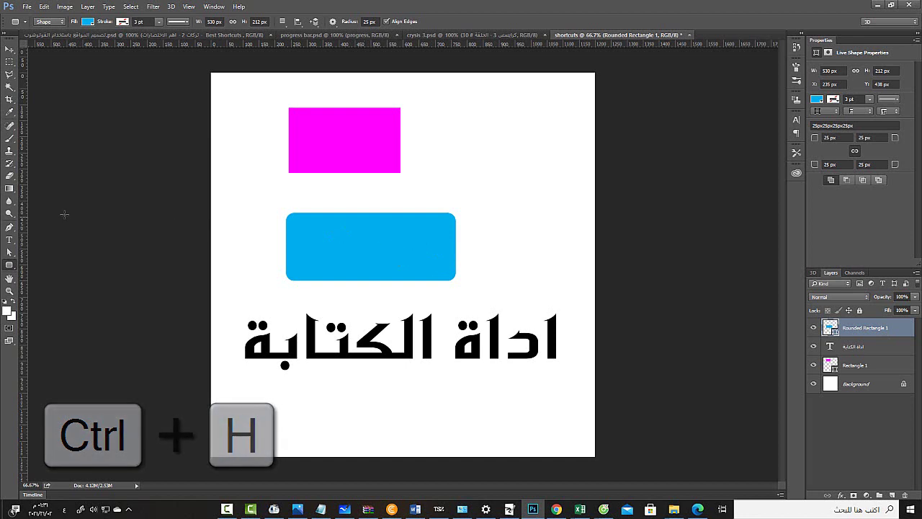
Type the Arabic word 'منفصل' inside the blue rectangle, fix the typos, and commit it.
key("t")
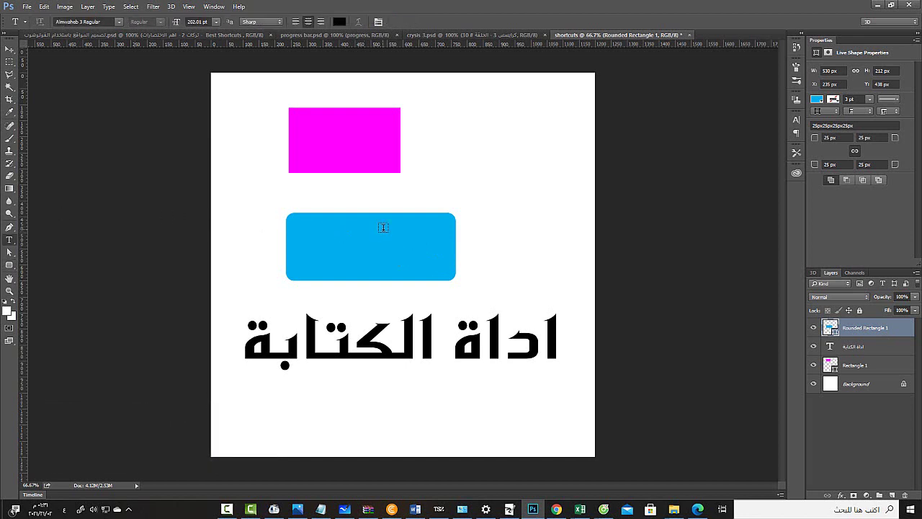
left_click(383, 239)
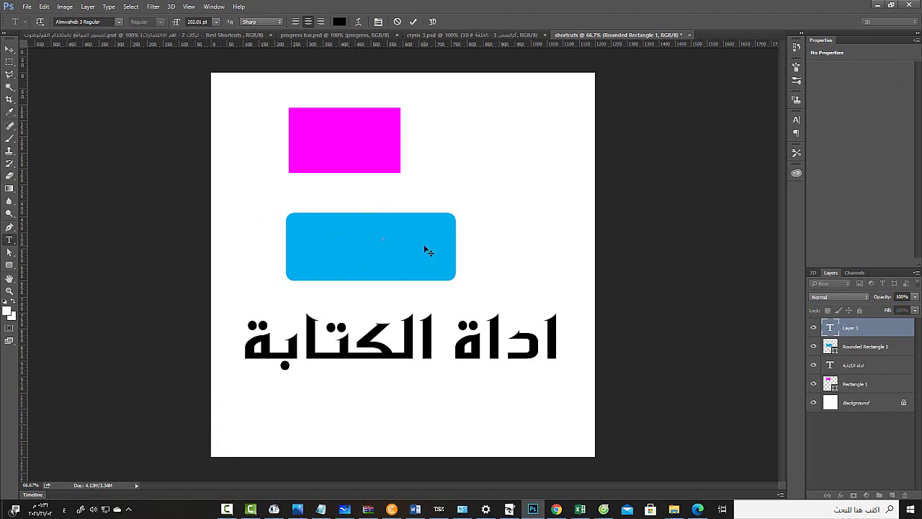
type("فث")
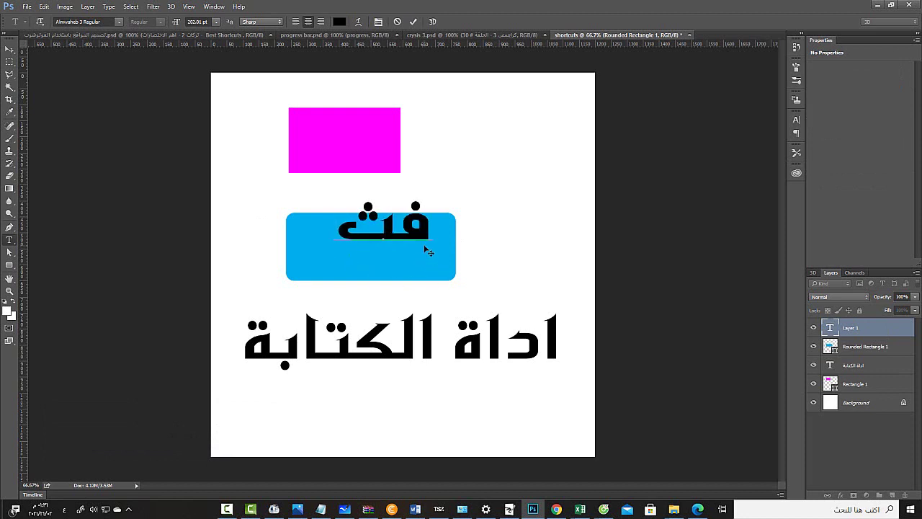
key("BackSpace")
key("BackSpace")
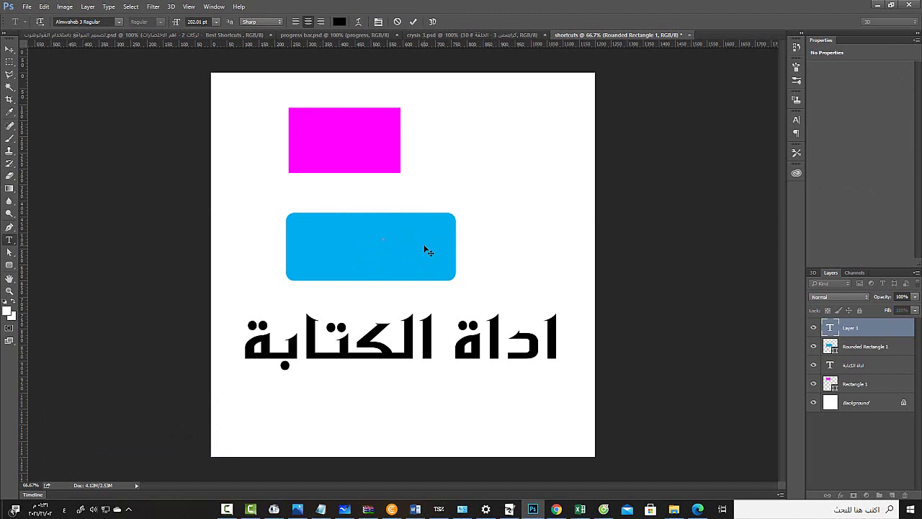
type("من")
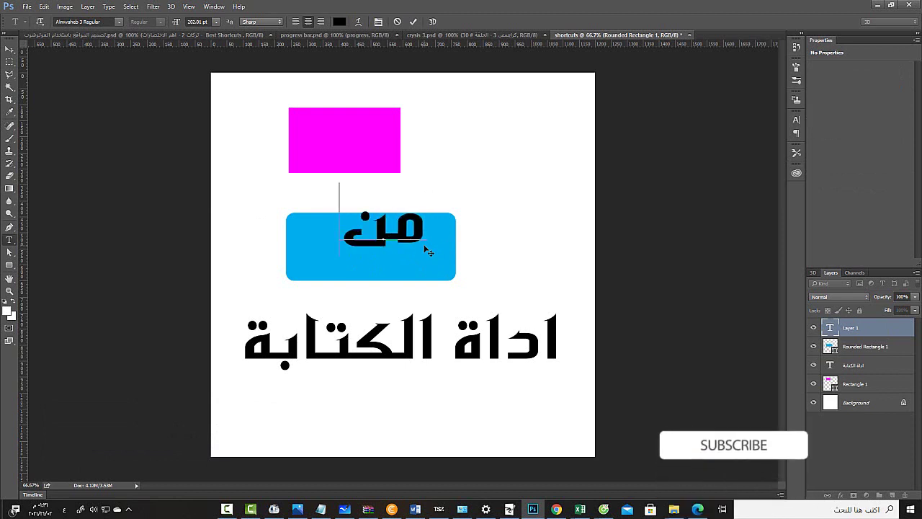
type("فصل")
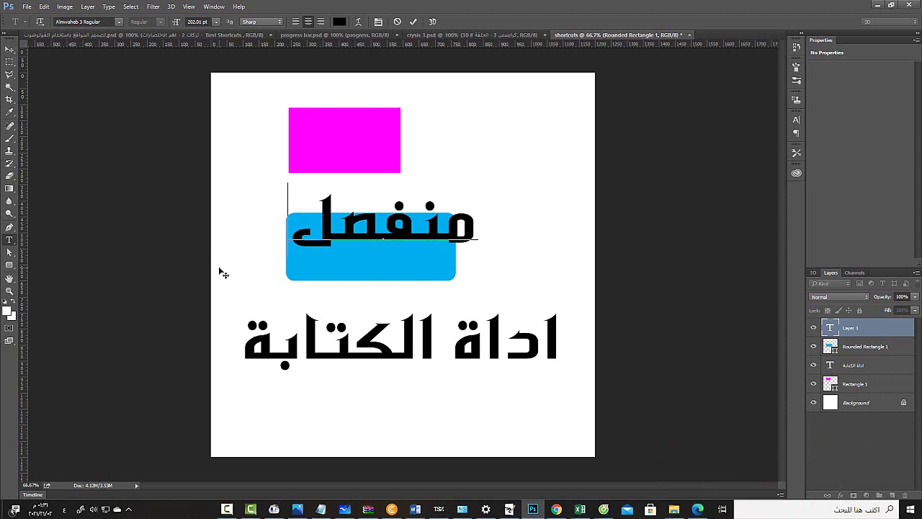
type("ر")
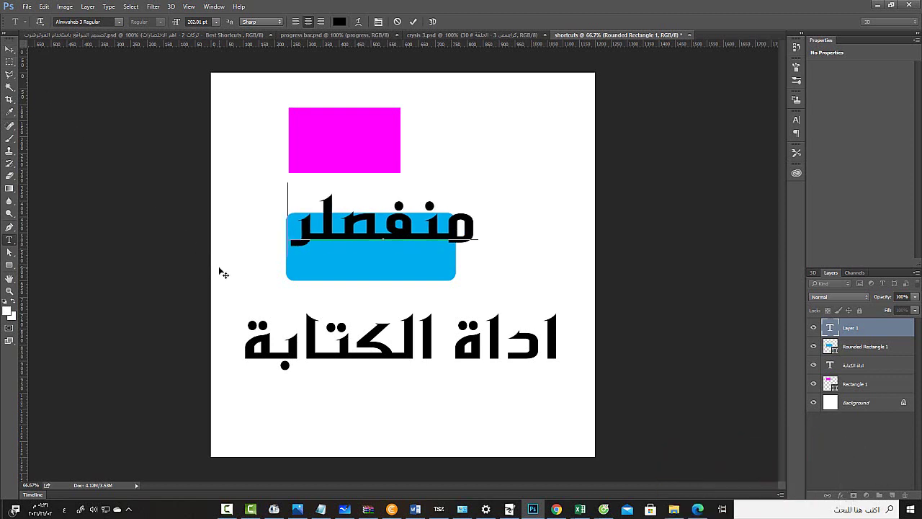
key("BackSpace")
type("ك")
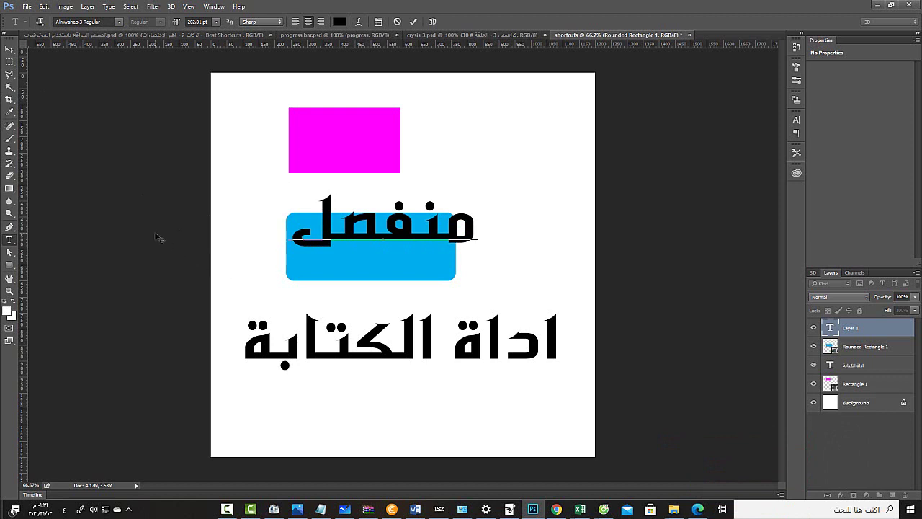
left_click(10, 49)
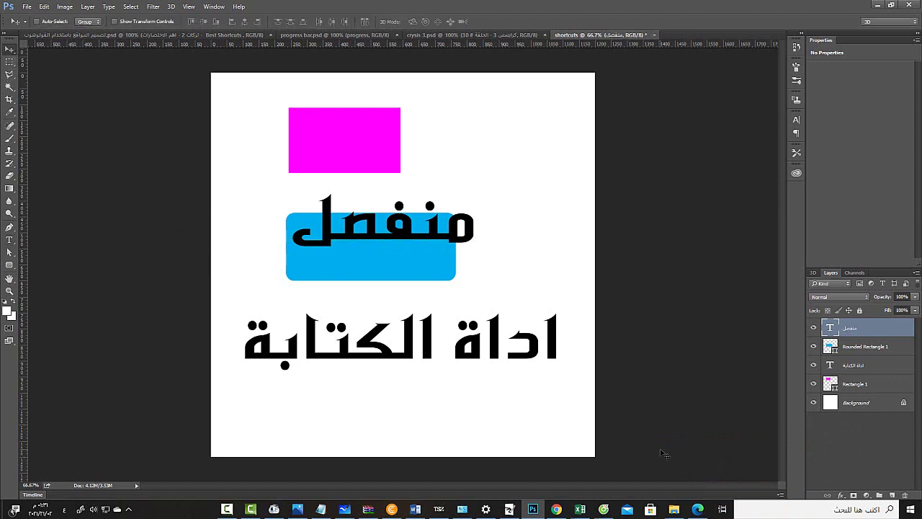
Drag 'منفصل' up beside the magenta rectangle's right side and hide the rulers.
mouse_move(420, 241)
left_mouse_down()
mouse_move(461, 242)
mouse_move(544, 198)
mouse_move(543, 155)
left_mouse_up()
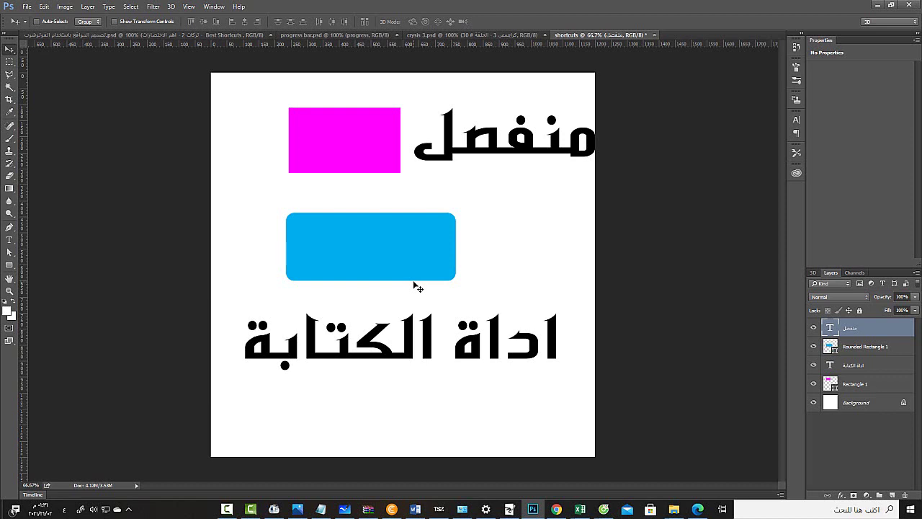
key("ctrl+r")
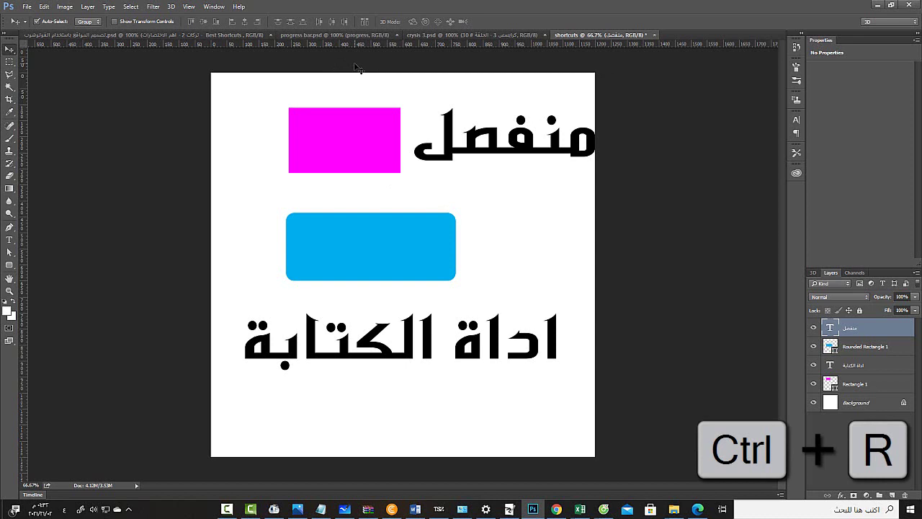
Show the rulers and place horizontal guides along the magenta rectangle's top and bottom edges.
key("ctrl+r")
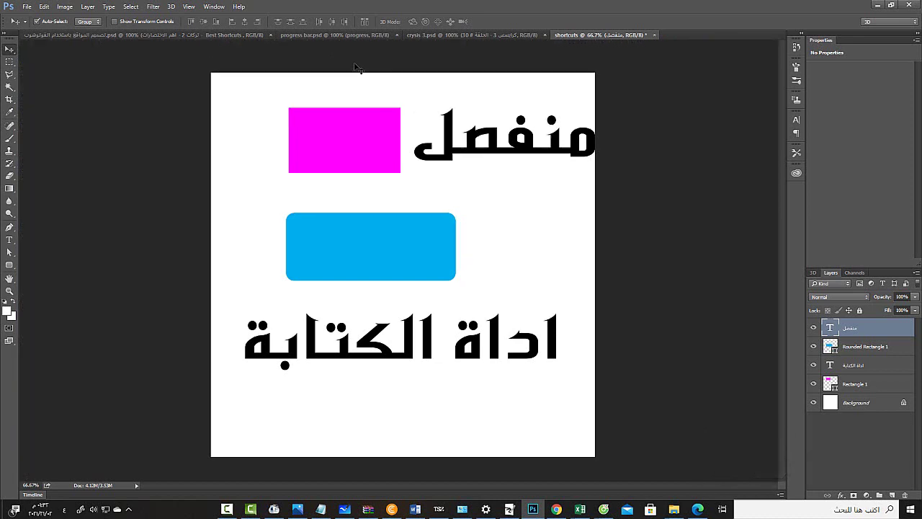
key("ctrl+r")
key("ctrl+r")
key("ctrl+r")
key("ctrl+r")
key("ctrl+r")
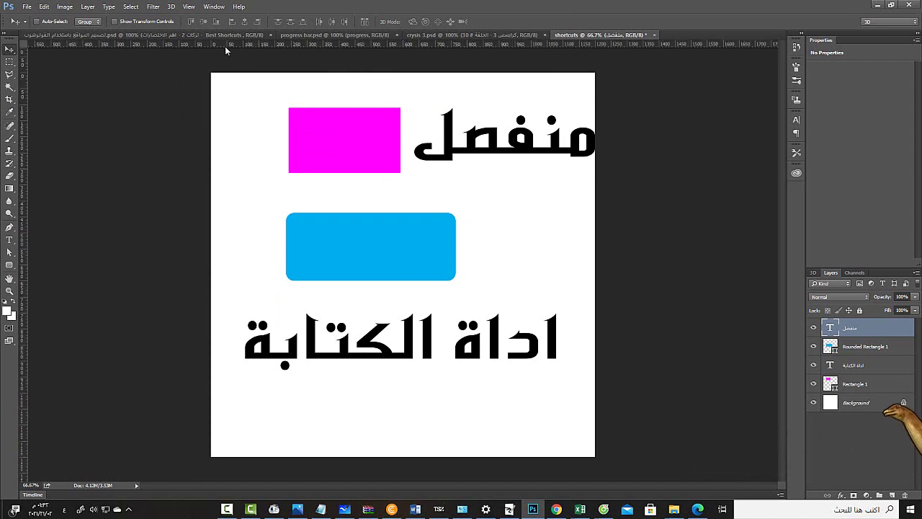
left_click_drag(227, 45, 233, 108)
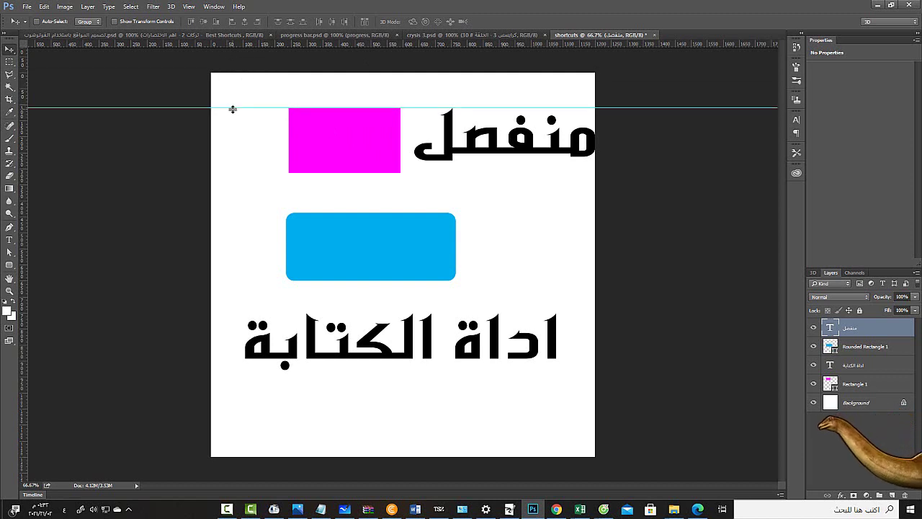
left_click_drag(245, 44, 253, 173)
Place vertical guides along the magenta rectangle's left and right edges.
mouse_move(234, 35)
left_mouse_down()
mouse_move(317, 59)
mouse_move(403, 34)
left_mouse_up()
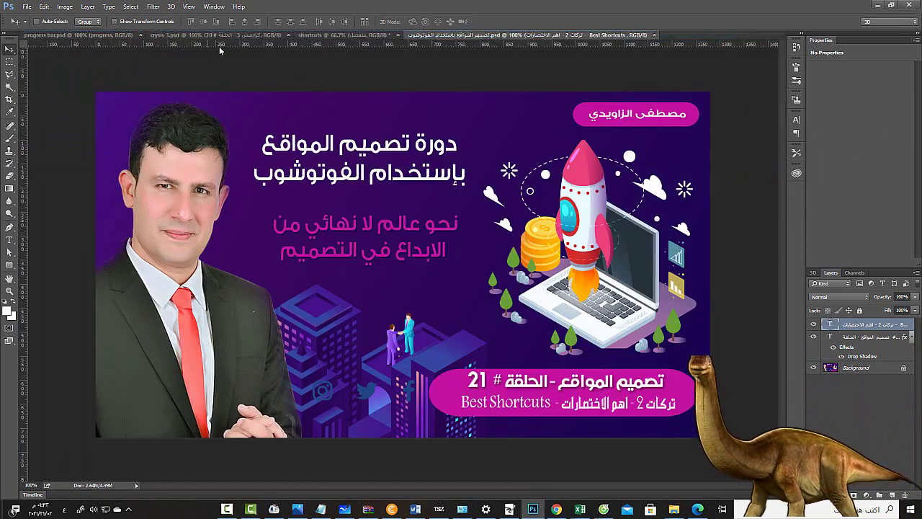
left_click(330, 36)
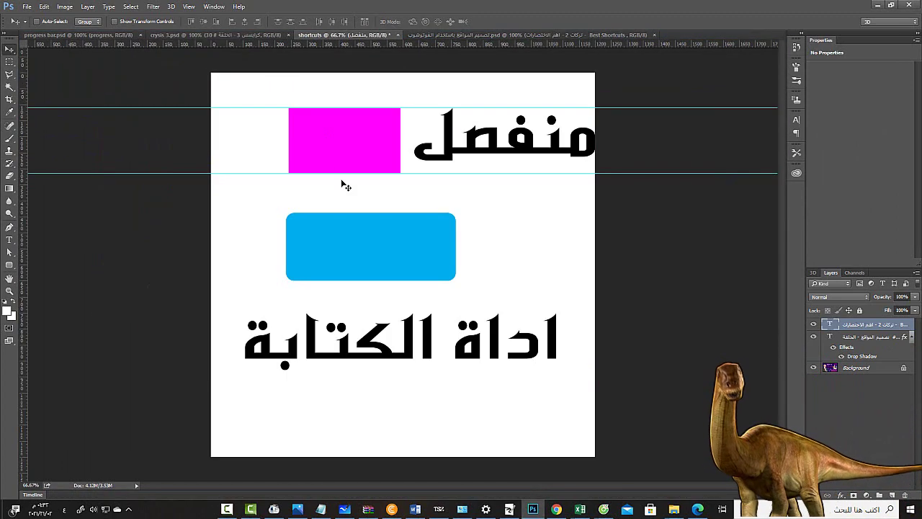
left_click_drag(24, 118, 274, 151)
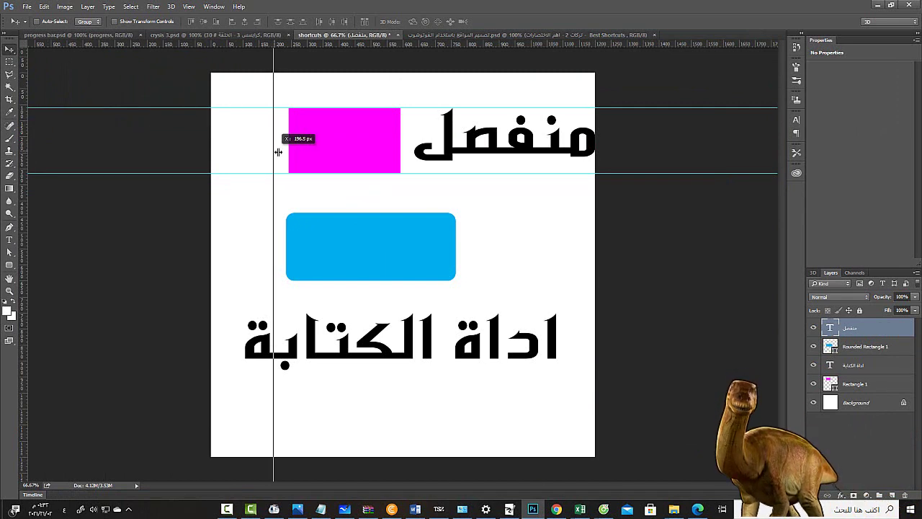
left_click_drag(274, 151, 289, 156)
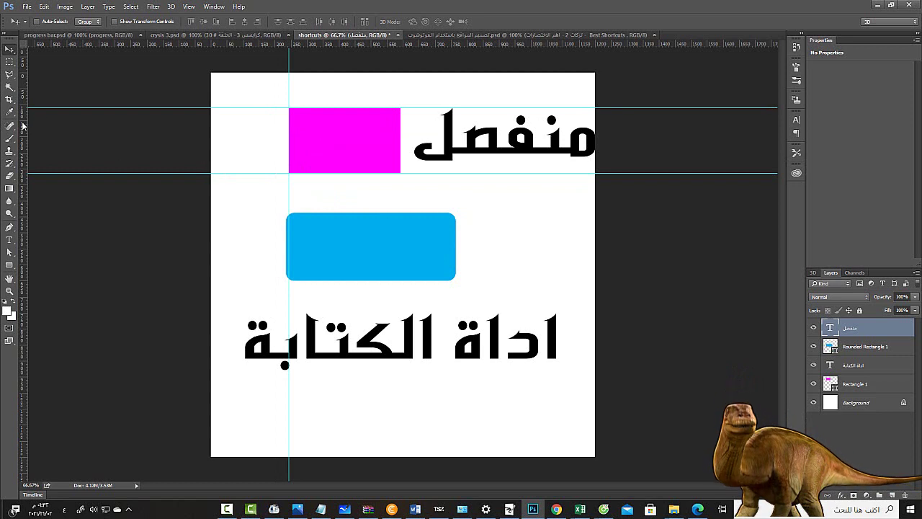
left_click_drag(24, 128, 402, 159)
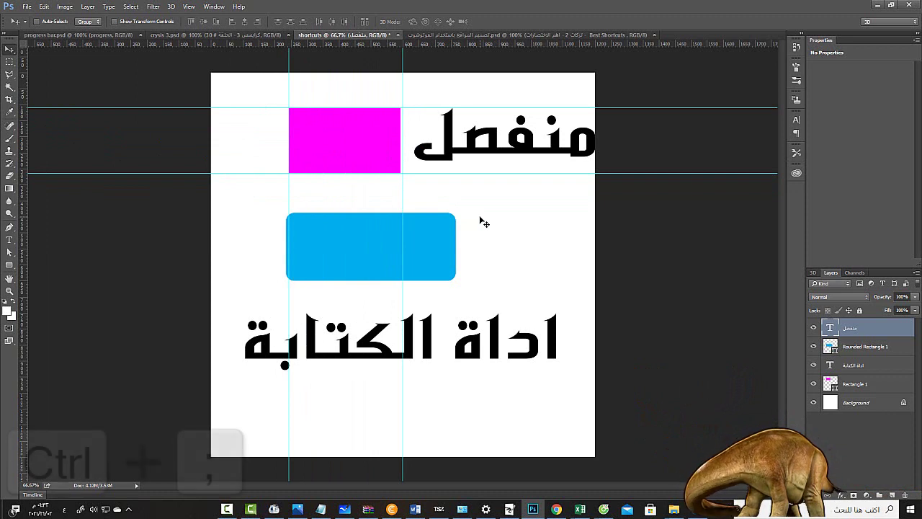
key("ctrl+semicolon")
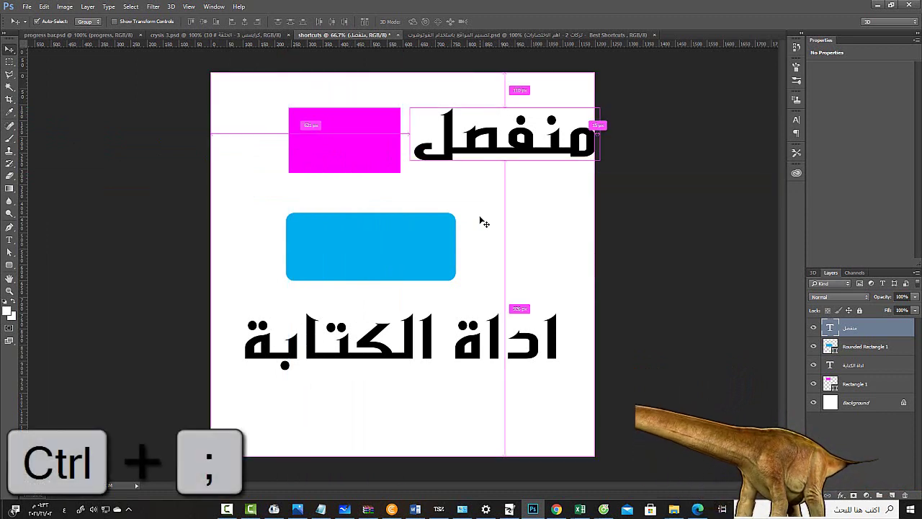
key("ctrl+semicolon")
key("ctrl+semicolon")
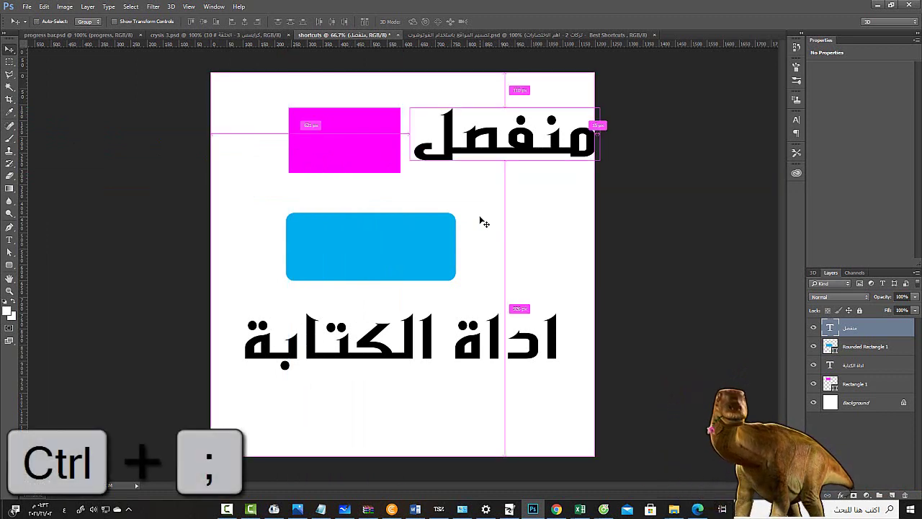
key("ctrl+semicolon")
key("ctrl+semicolon")
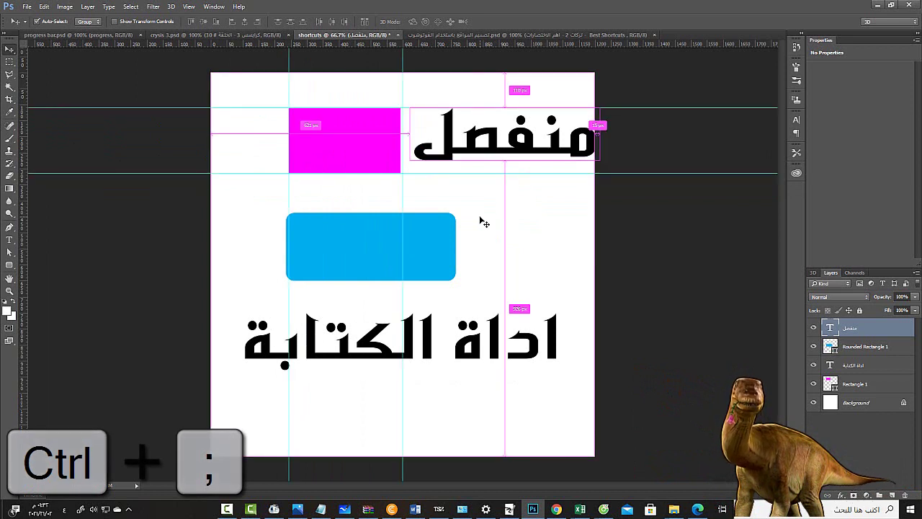
key("ctrl+semicolon")
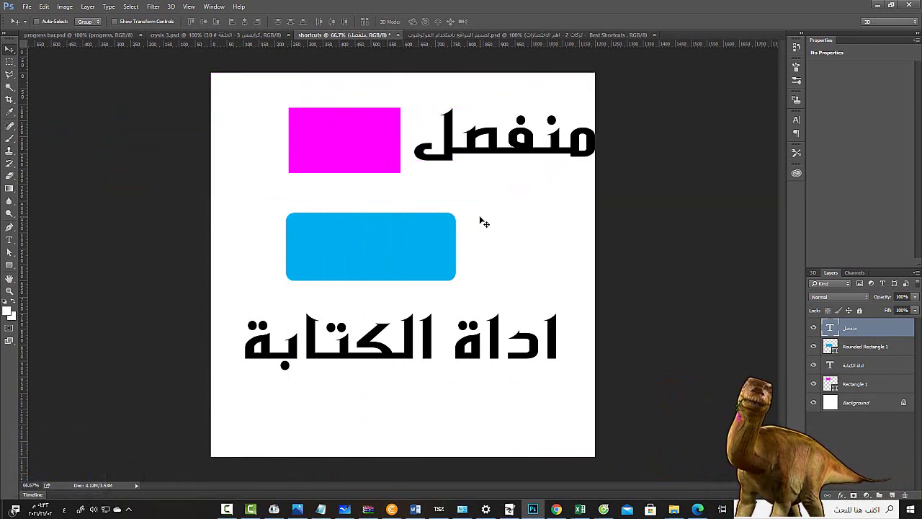
key("ctrl+semicolon")
key("ctrl+semicolon")
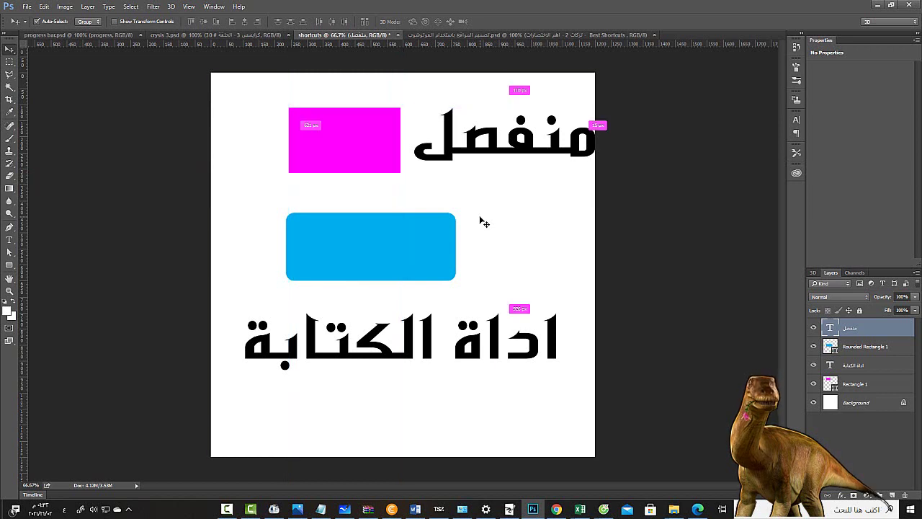
key("ctrl+semicolon")
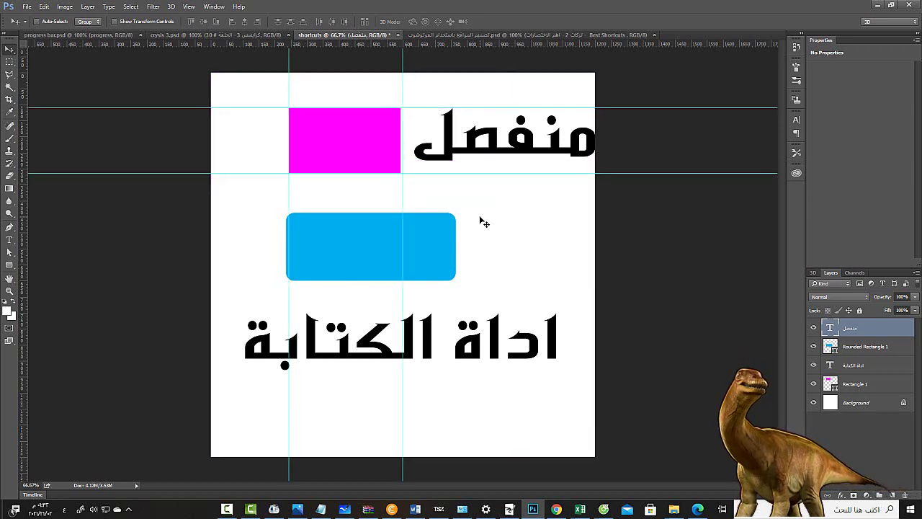
key("ctrl+semicolon")
key("ctrl+semicolon")
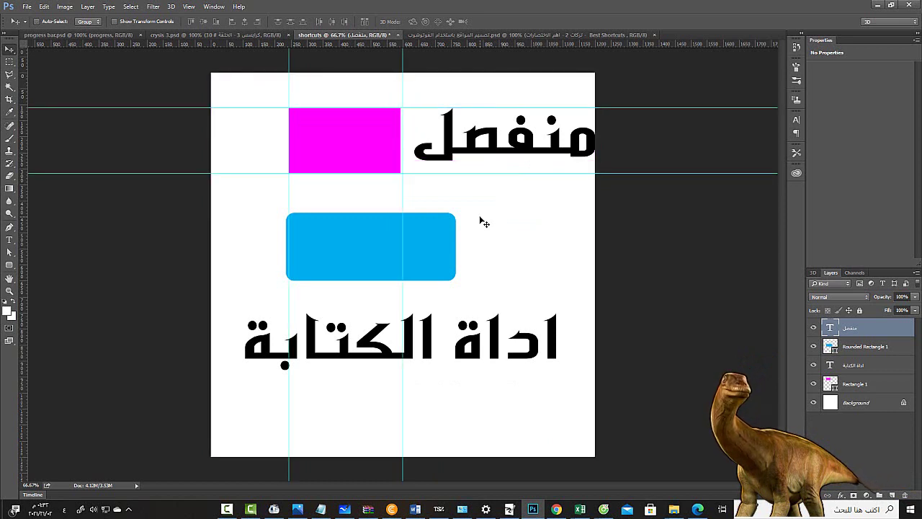
key("ctrl+apostrophe")
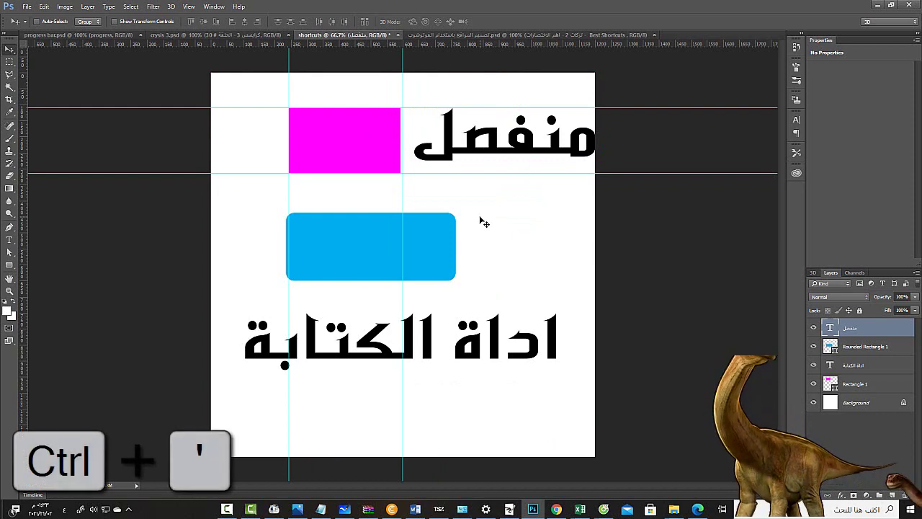
Turn on the grid over the whole canvas with Ctrl+', keeping the four guides.
key("ctrl+apostrophe")
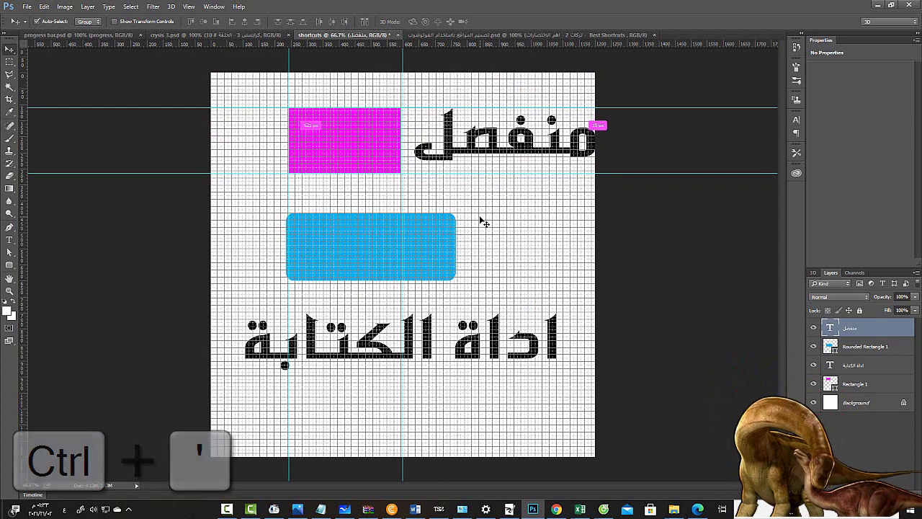
key("ctrl+apostrophe")
key("ctrl+h")
key("ctrl+h")
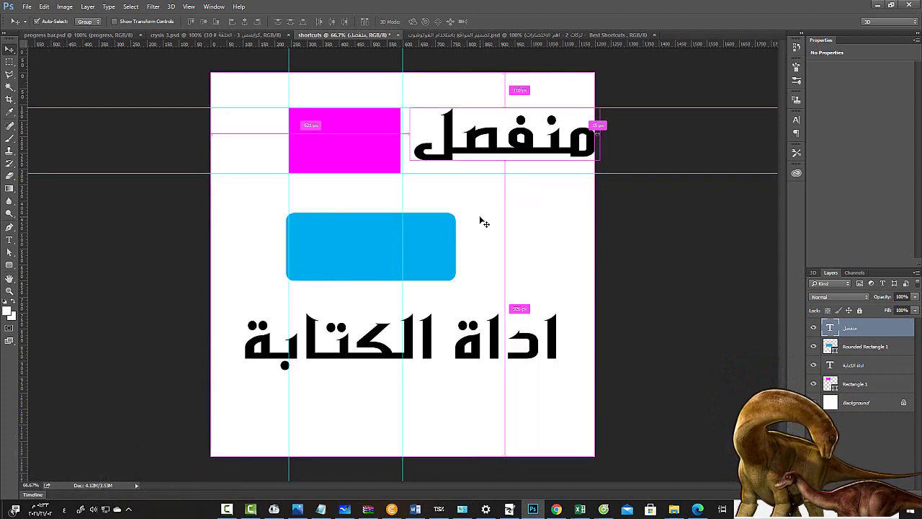
key("ctrl+apostrophe")
key("ctrl+apostrophe")
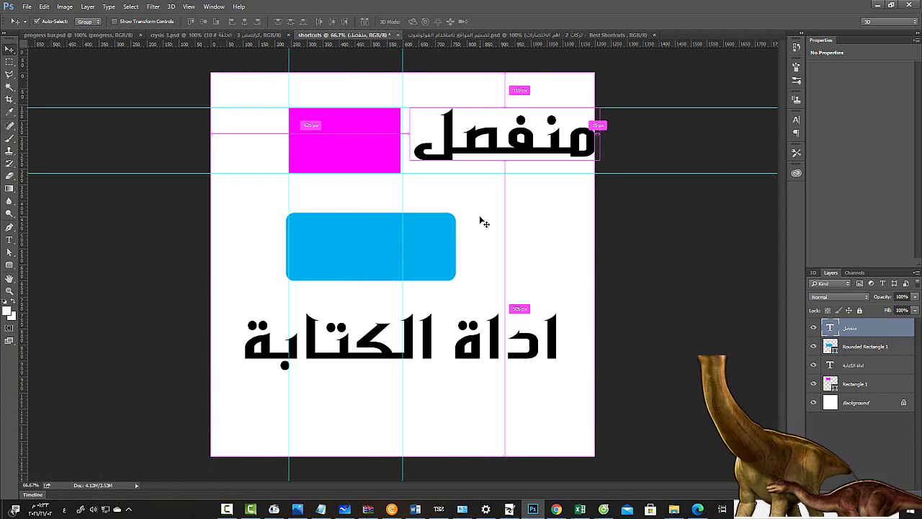
key("ctrl+apostrophe")
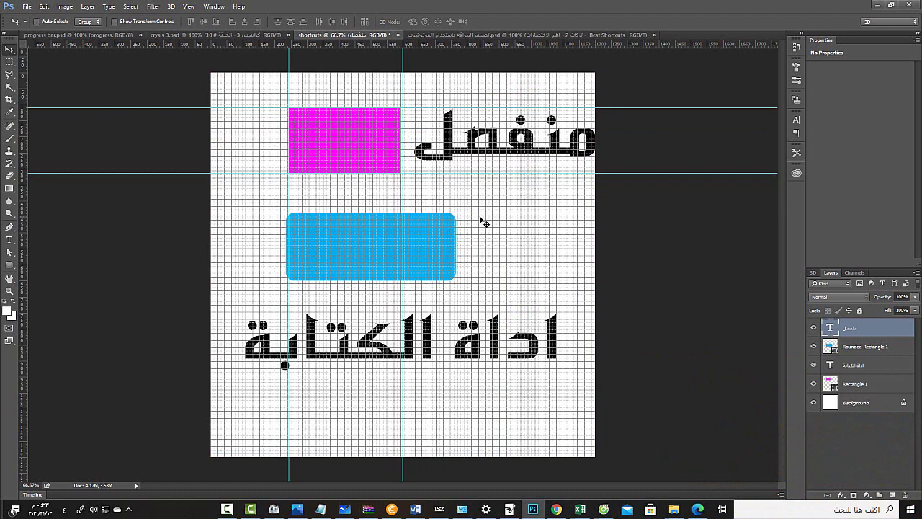
key("m")
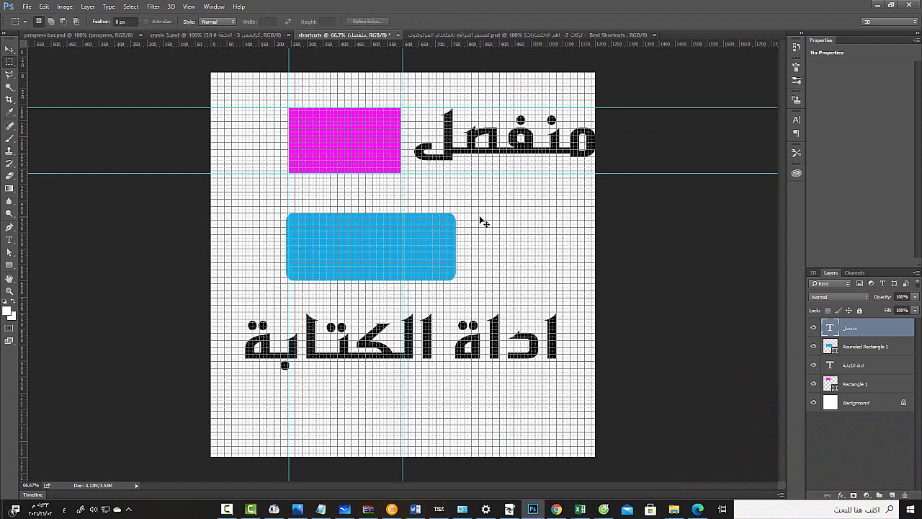
Try the Type and Rounded Rectangle tool shortcuts, zoom in and out, then select all and deselect.
key("t")
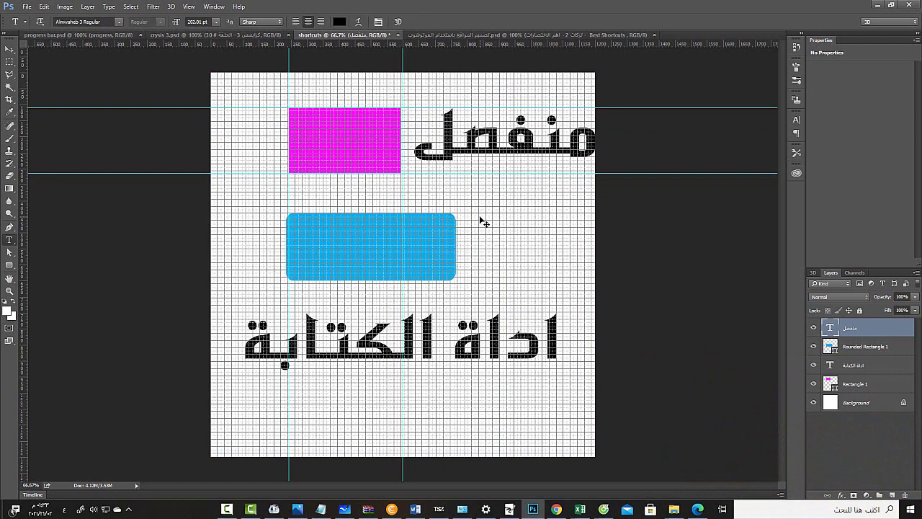
key("u")
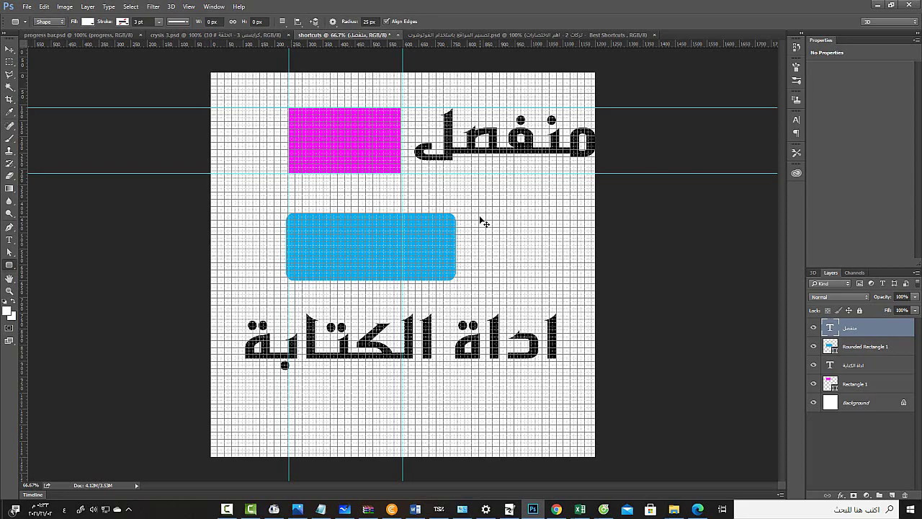
key("ctrl+plus")
key("ctrl+plus")
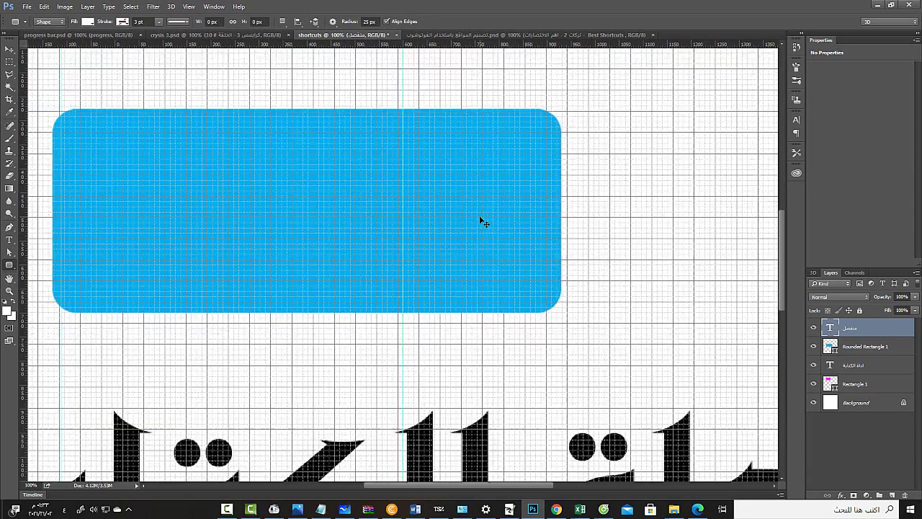
key("ctrl+plus")
key("ctrl+minus")
key("ctrl+minus")
key("ctrl+minus")
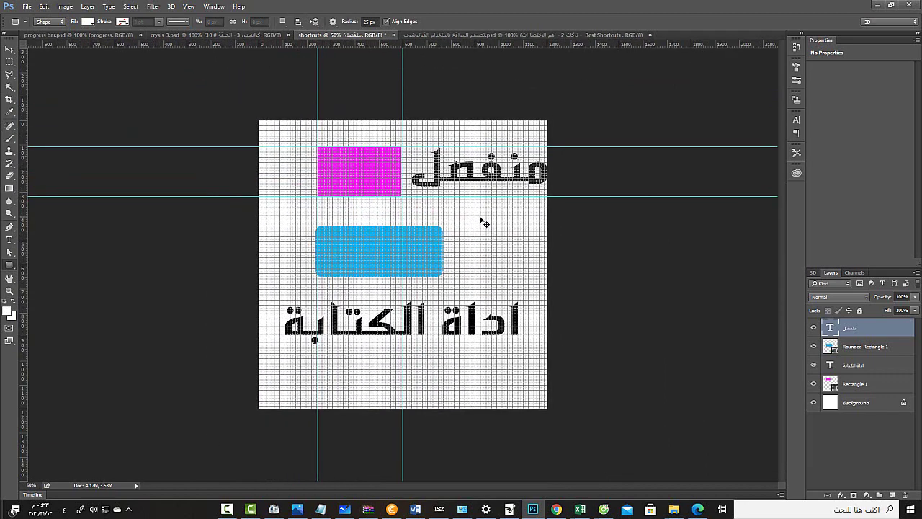
key("ctrl+a")
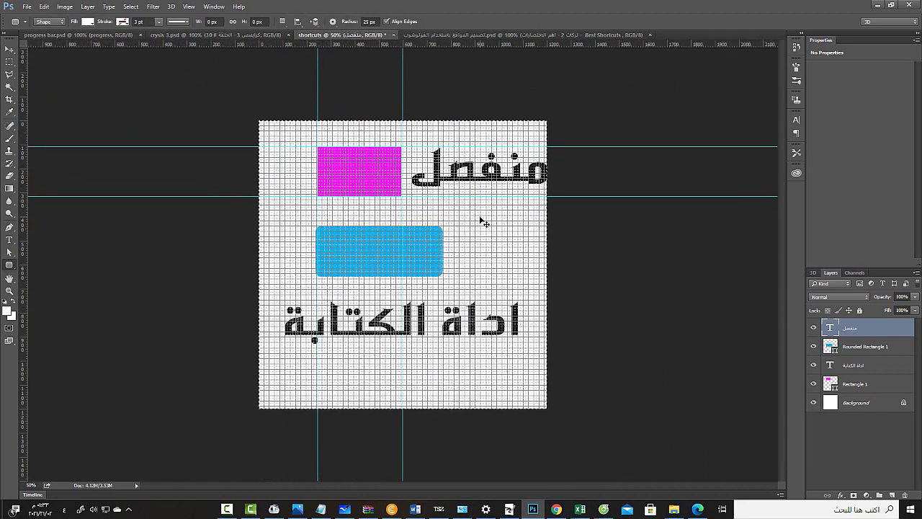
key("ctrl+d")
Toggle the extras and guides, then toggle the grid until it ends hidden.
key("ctrl+h")
key("ctrl+h")
key("ctrl+h")
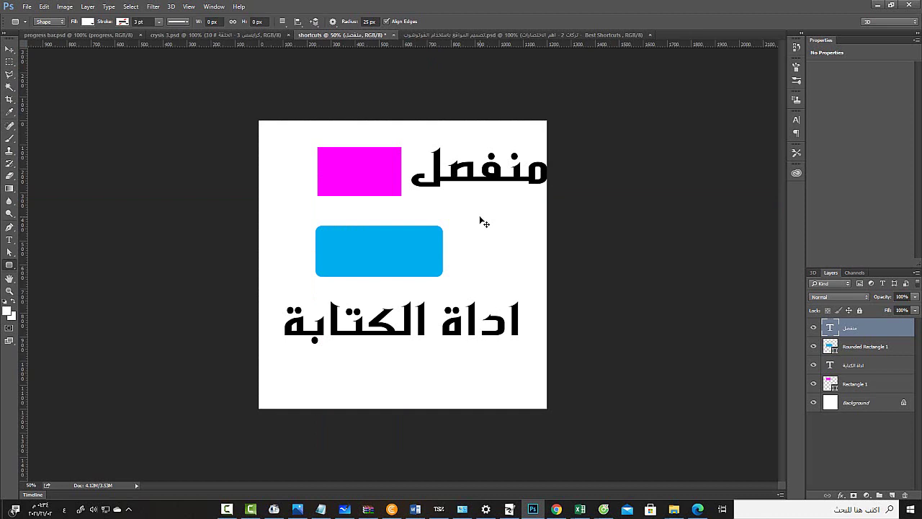
key("ctrl+semicolon")
key("ctrl+semicolon")
key("ctrl+semicolon")
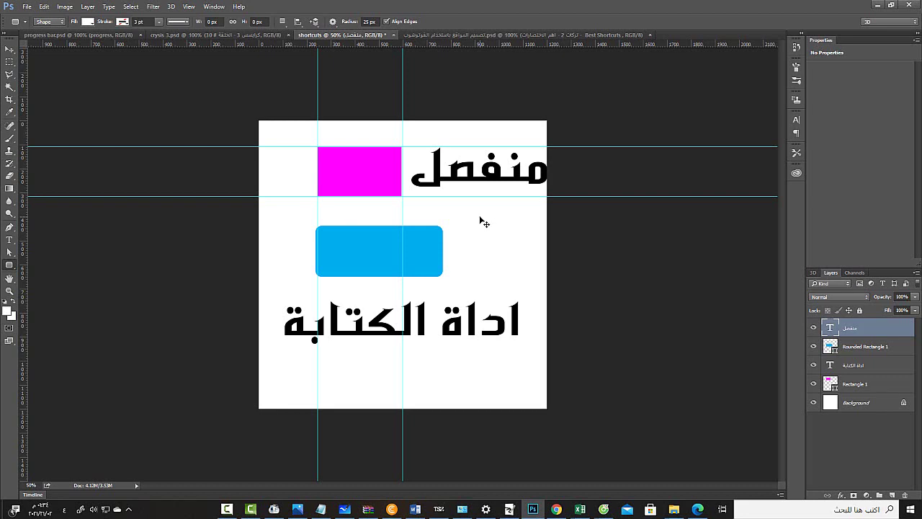
key("ctrl+apostrophe")
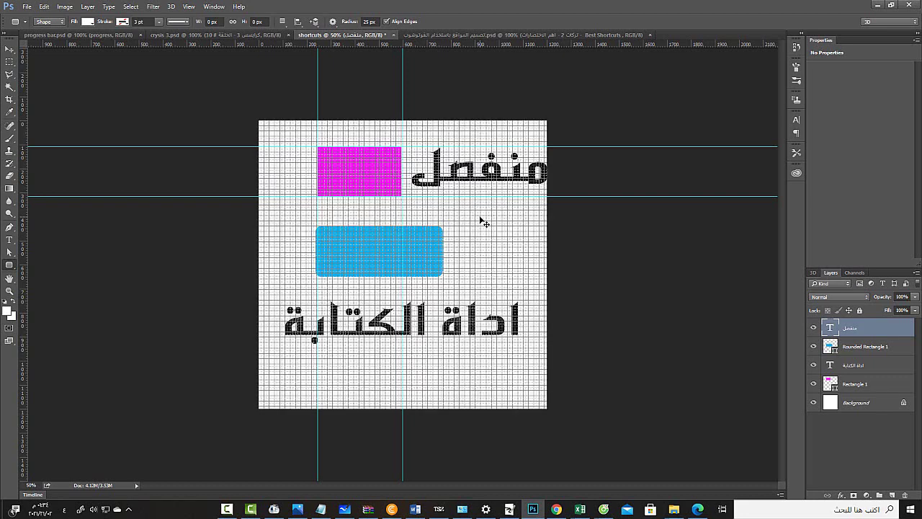
key("ctrl+apostrophe")
key("ctrl+apostrophe")
key("ctrl+apostrophe")
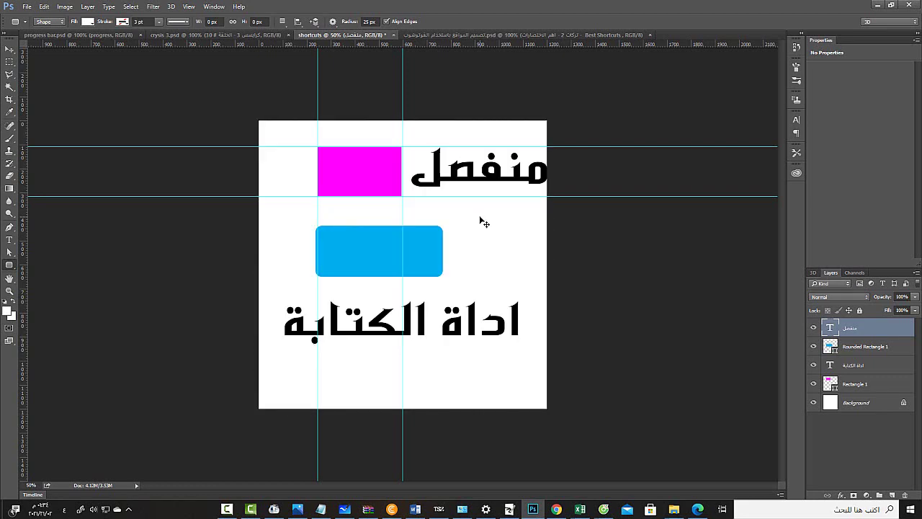
key("ctrl+apostrophe")
key("ctrl+apostrophe")
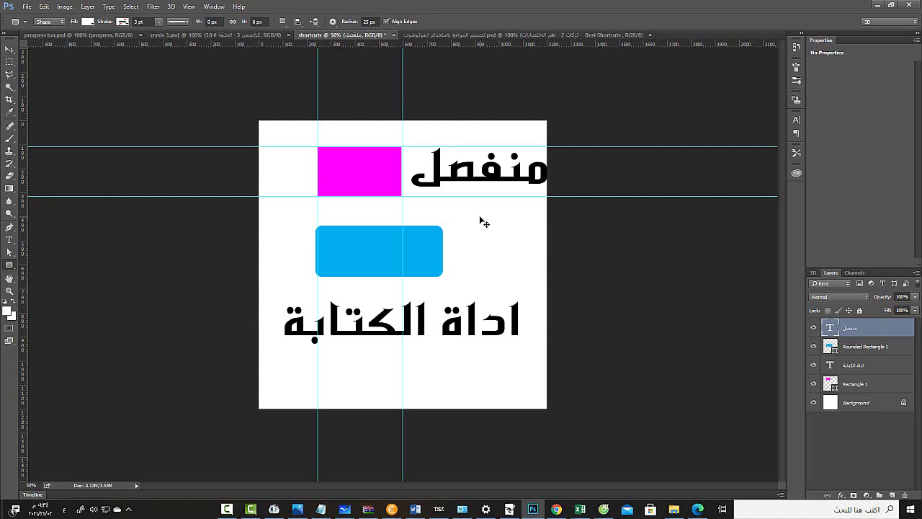